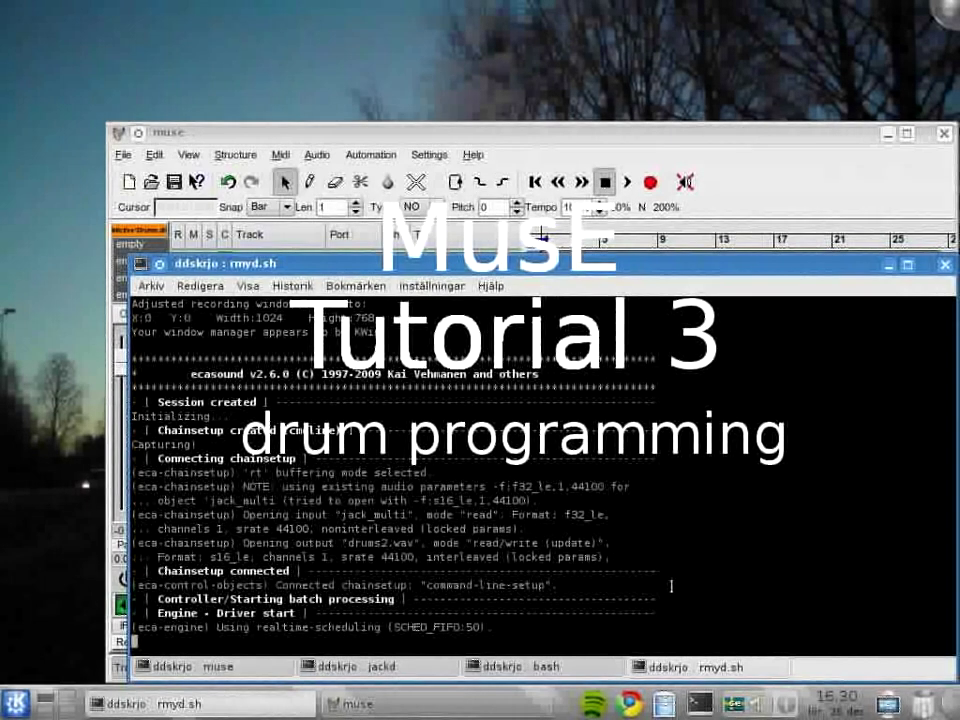
Raise the MusE project window, with Out 1 and Addictive Drums tracks, above the terminal.
left_click(741, 136)
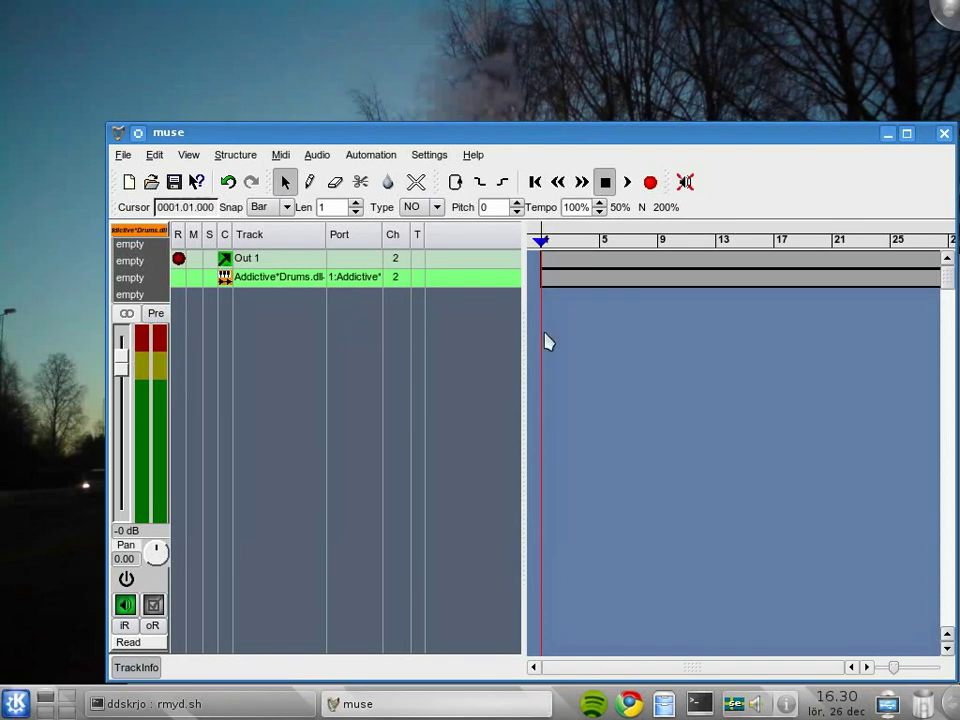
Add a drum track named Track 1 and set the right locator at bar 2.
right_click(291, 306)
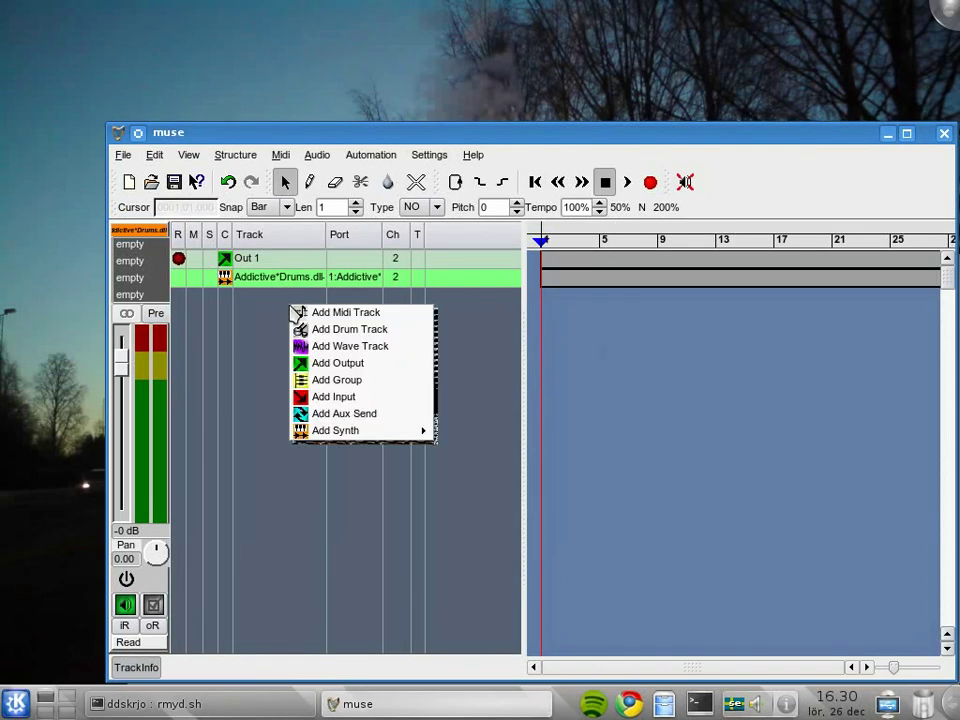
left_click(374, 329)
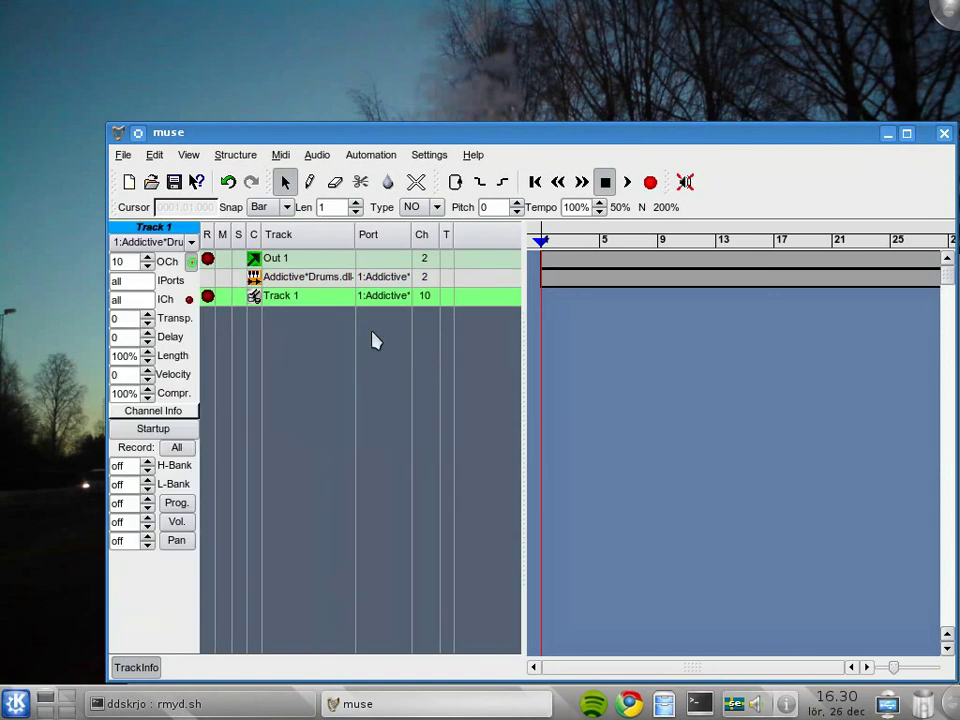
right_click(573, 244)
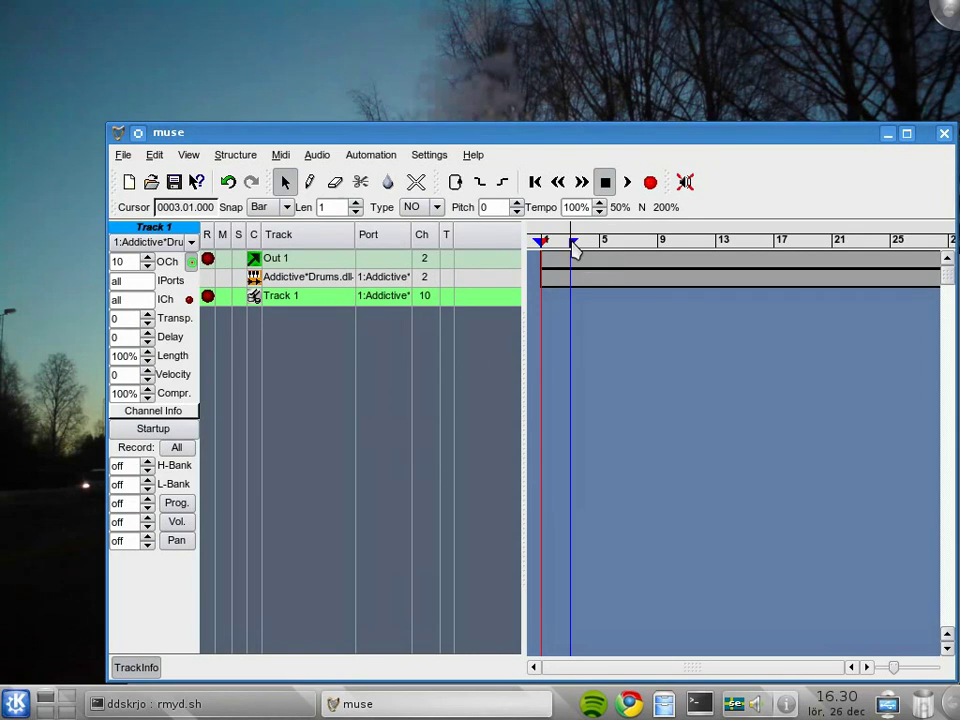
Create a part on Track 1 and open it in an enlarged drum editor showing volume, note and port columns.
double_click(558, 306)
double_click(553, 302)
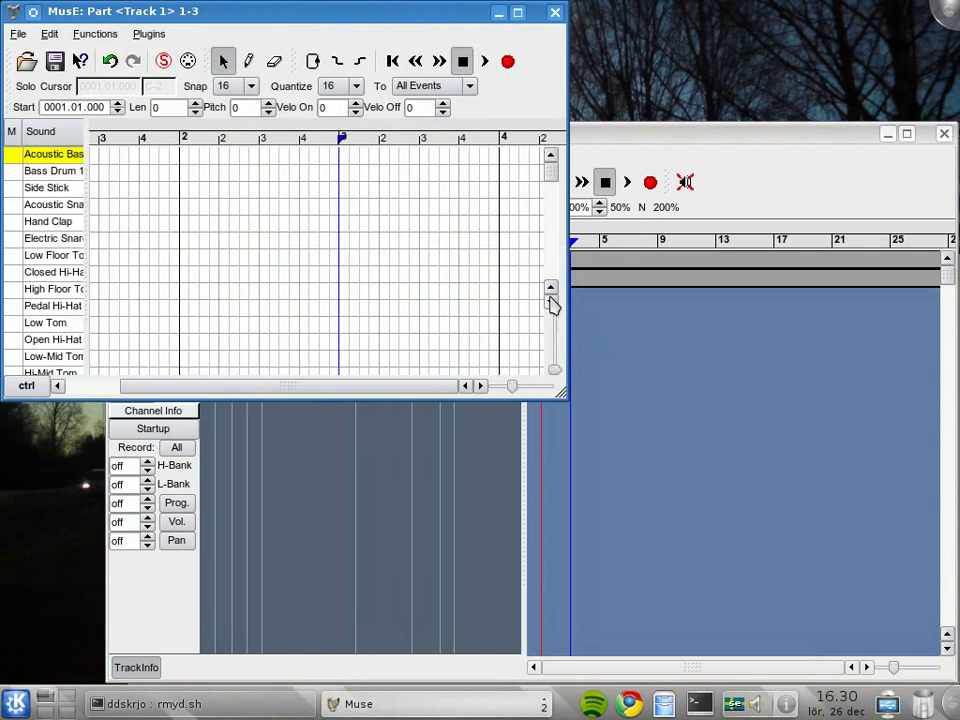
left_click_drag(360, 20, 506, 38)
left_click_drag(706, 410, 876, 562)
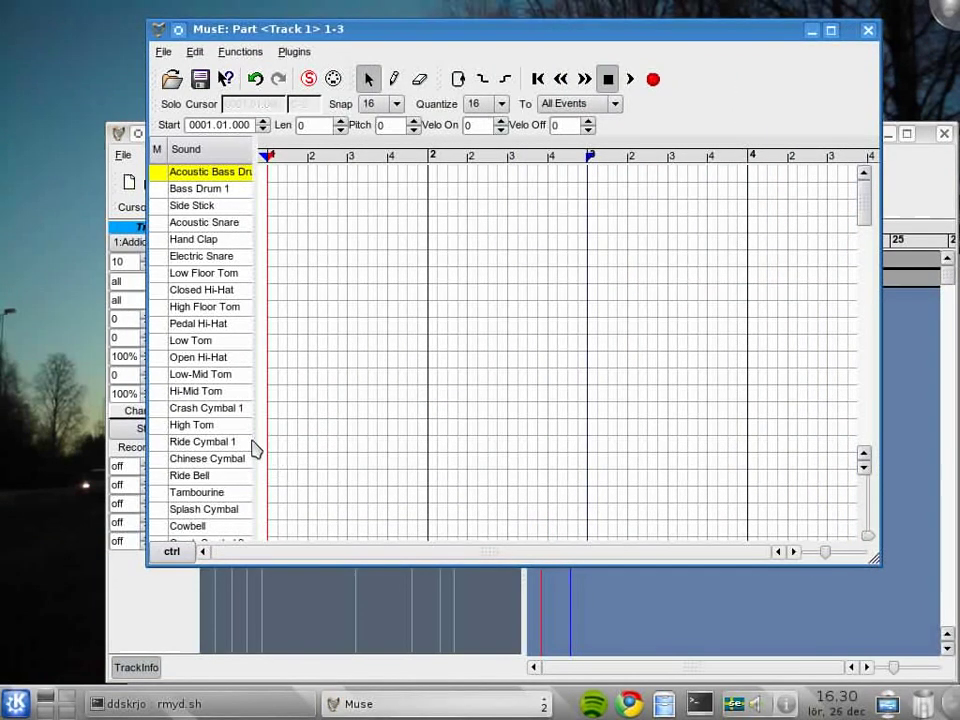
left_click_drag(253, 439, 576, 440)
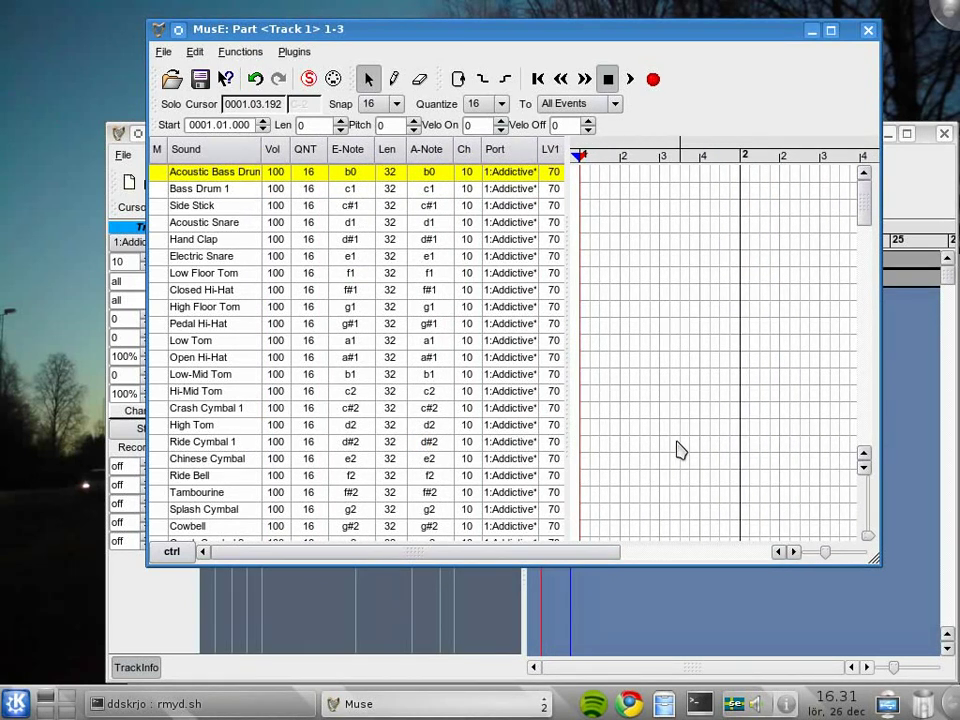
Audition the Bass Drum 1, Acoustic Bass Drum, Side Stick and Acoustic Snare sounds.
left_click(213, 189)
left_click(214, 175)
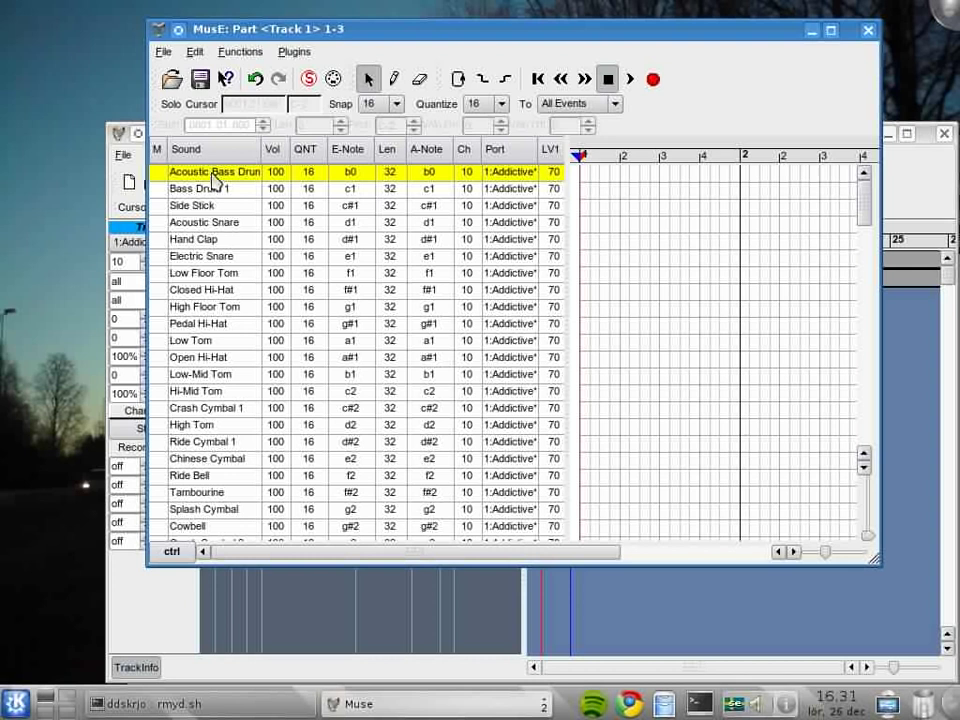
left_click(229, 206)
left_click(210, 221)
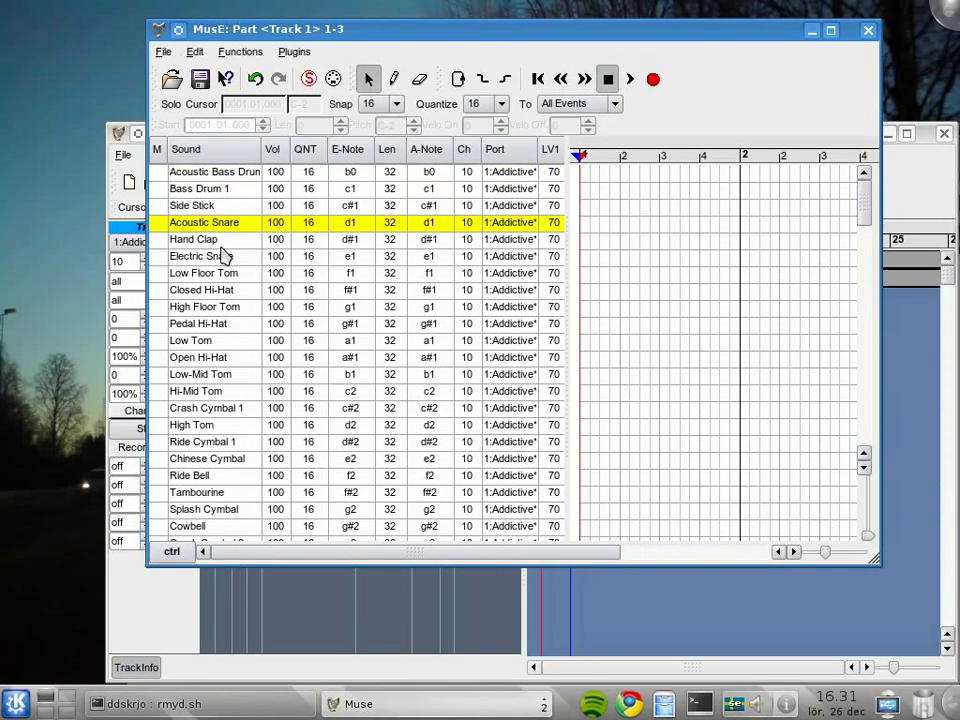
left_click_drag(336, 36, 283, 33)
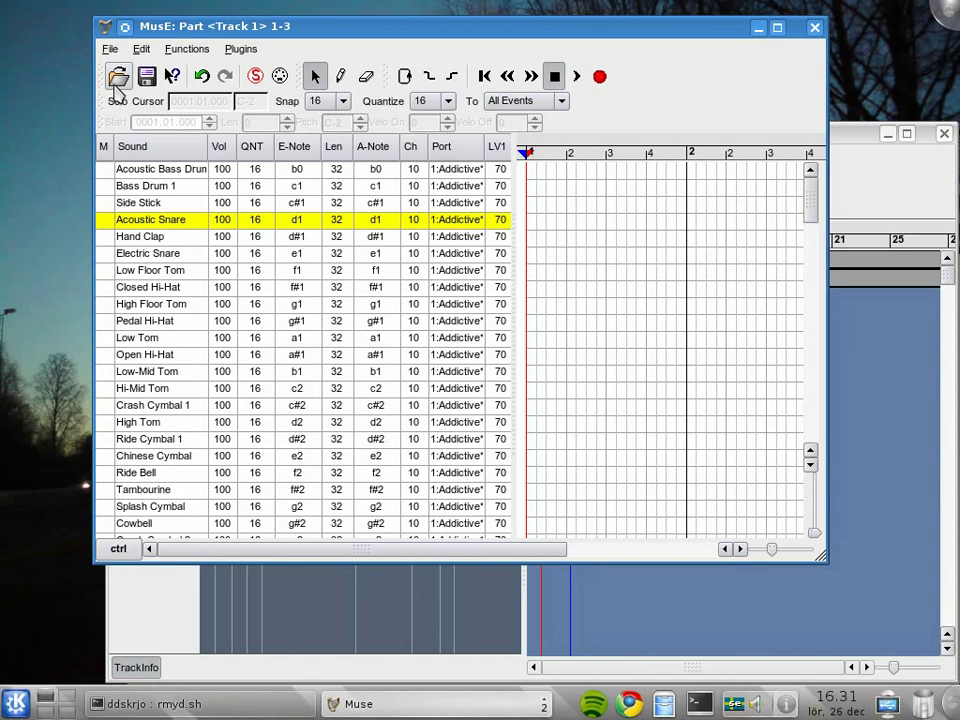
Load the addictive_mapping.map drum map from the User folder.
left_click(117, 78)
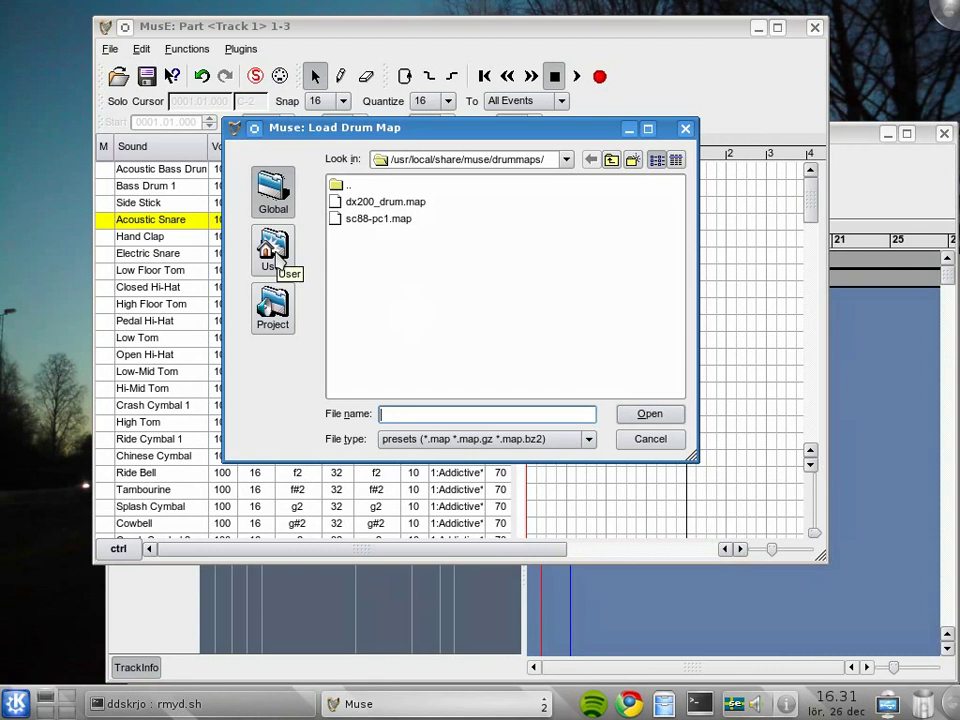
left_click(274, 256)
double_click(420, 220)
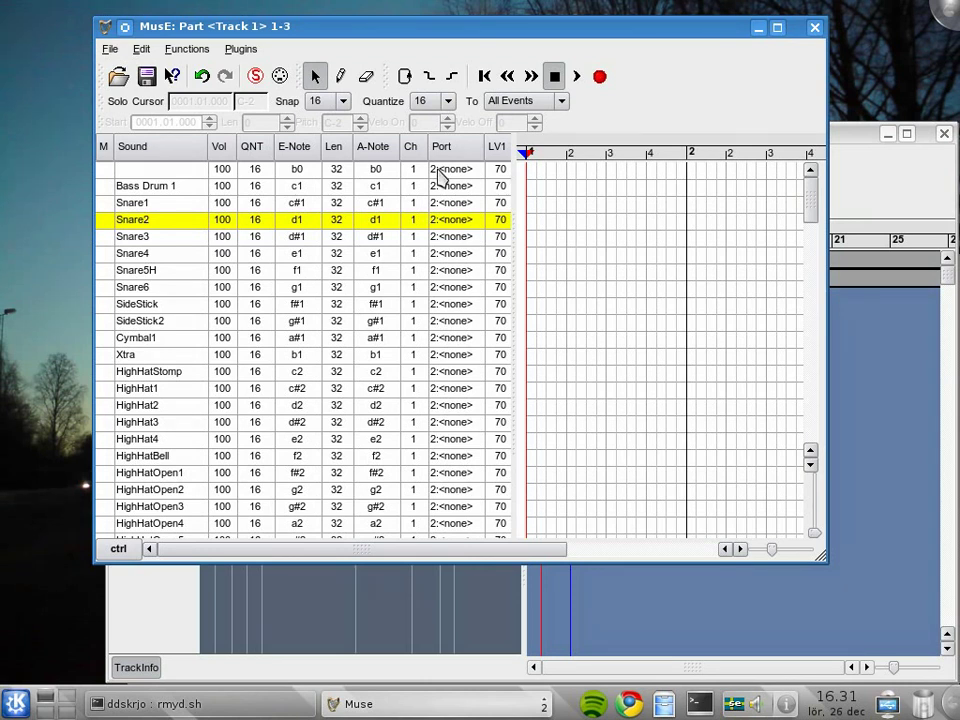
Route every drum to port 1:Addictive Drums and widen the note grid.
left_click(438, 170)
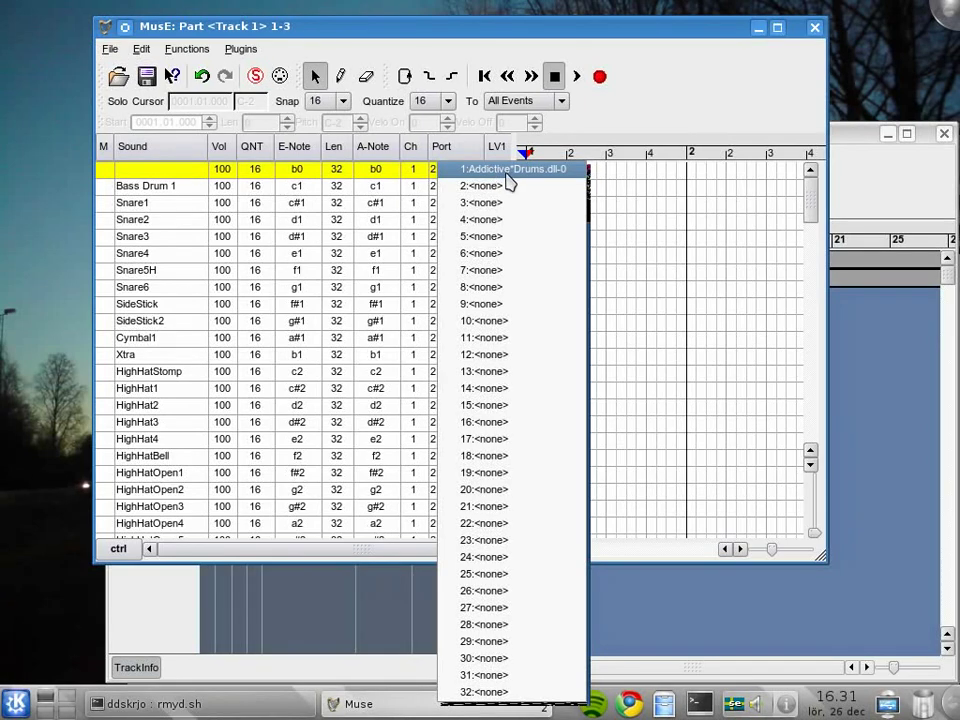
left_click(505, 175)
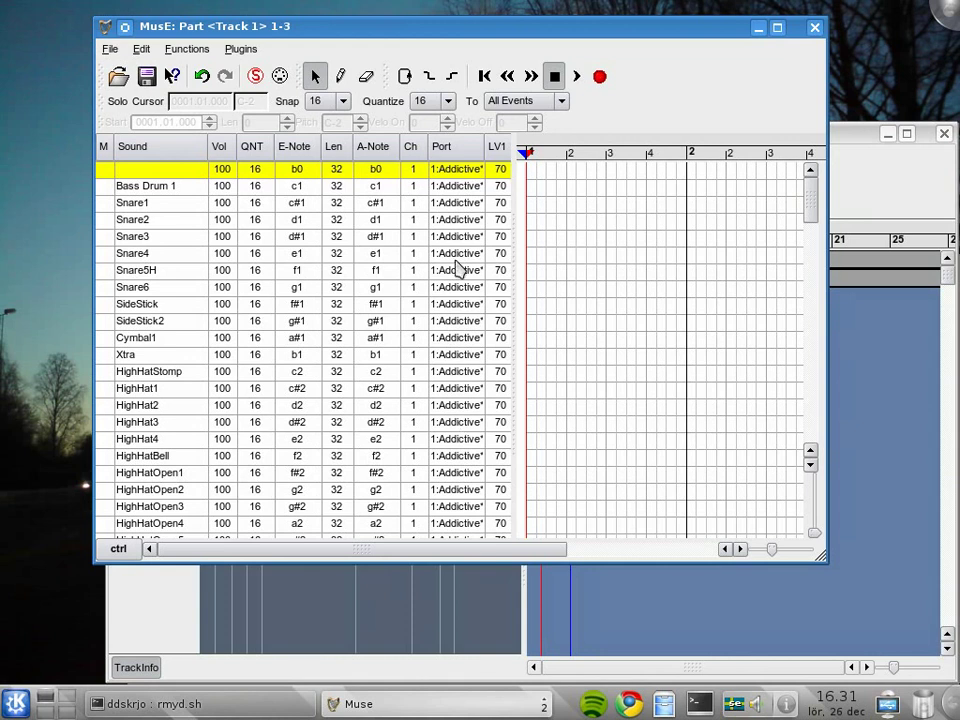
left_click_drag(510, 298, 285, 311)
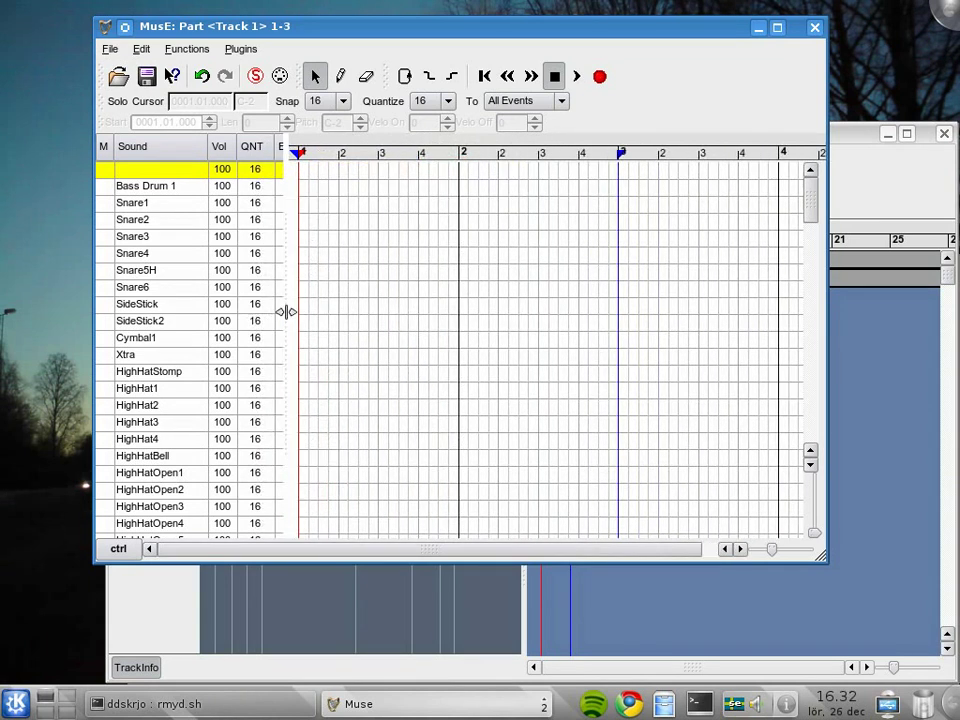
Audition the Snare1 through Snare6 sounds, then Snare4 again.
left_click(154, 204)
left_click(154, 220)
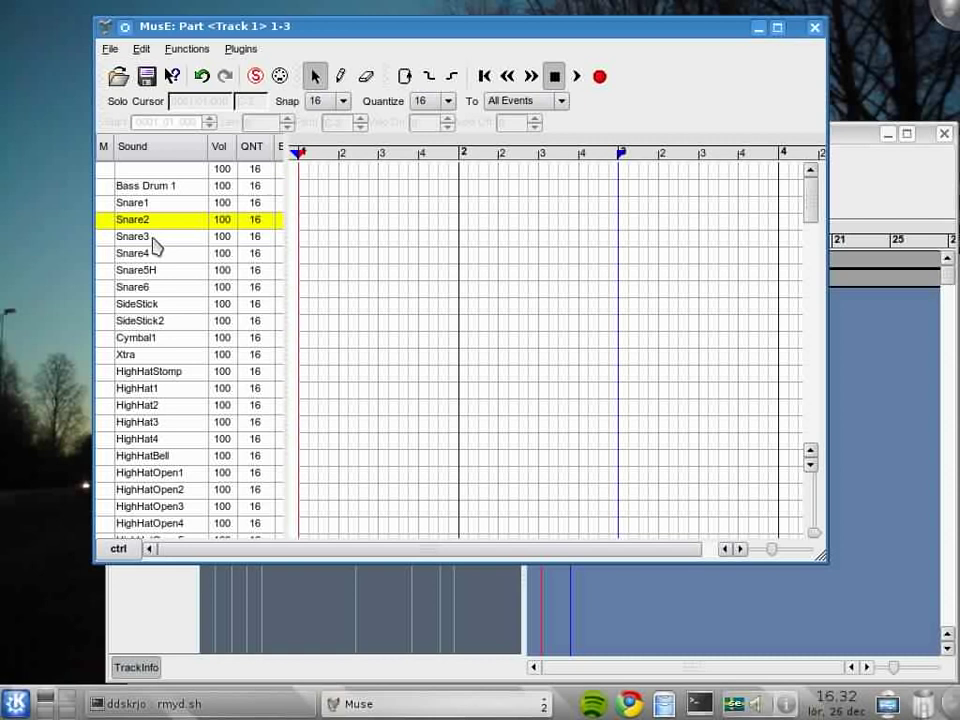
left_click(155, 237)
left_click(158, 254)
left_click(162, 271)
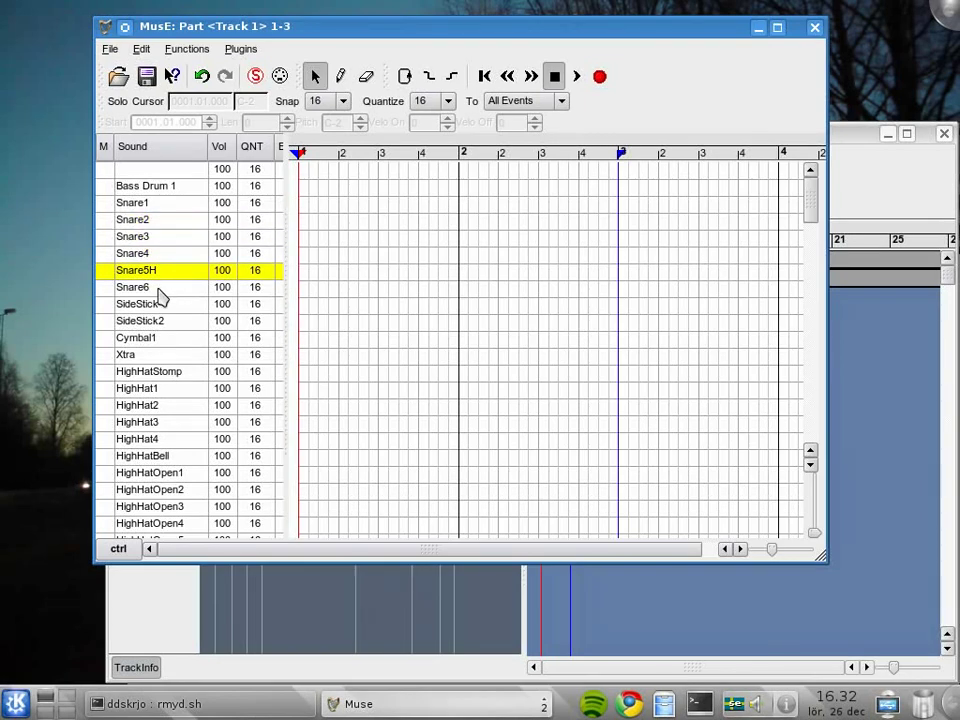
left_click(182, 288)
left_click(170, 256)
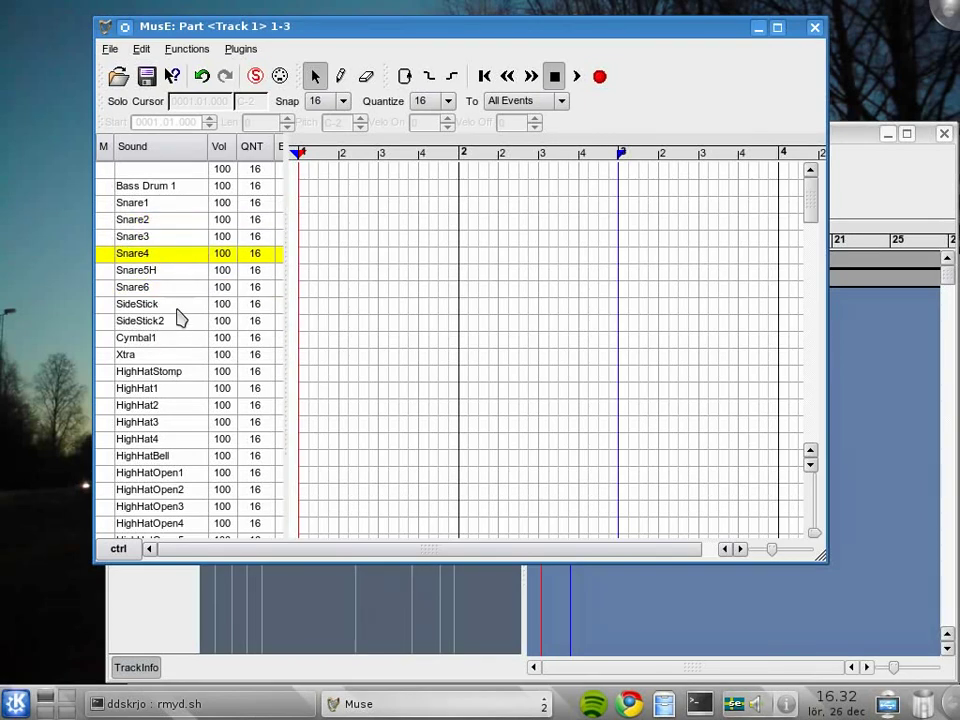
Audition HighHatStomp and HighHat1–3, then bring the main arranger window to the front.
left_click(160, 371)
left_click(163, 389)
left_click(166, 409)
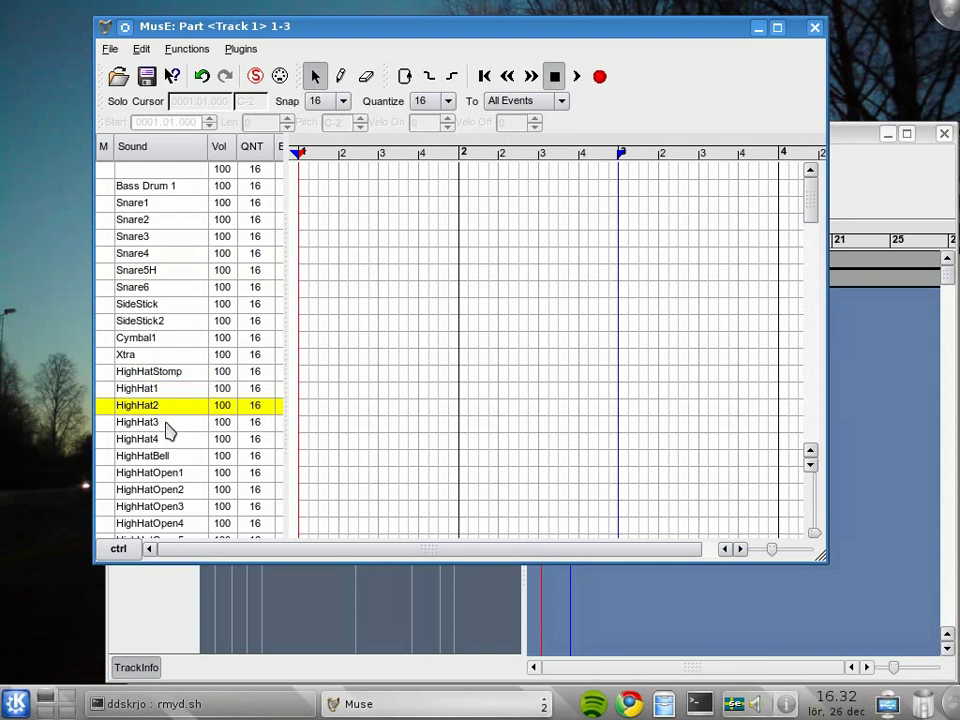
left_click(168, 424)
left_click_drag(472, 34, 418, 31)
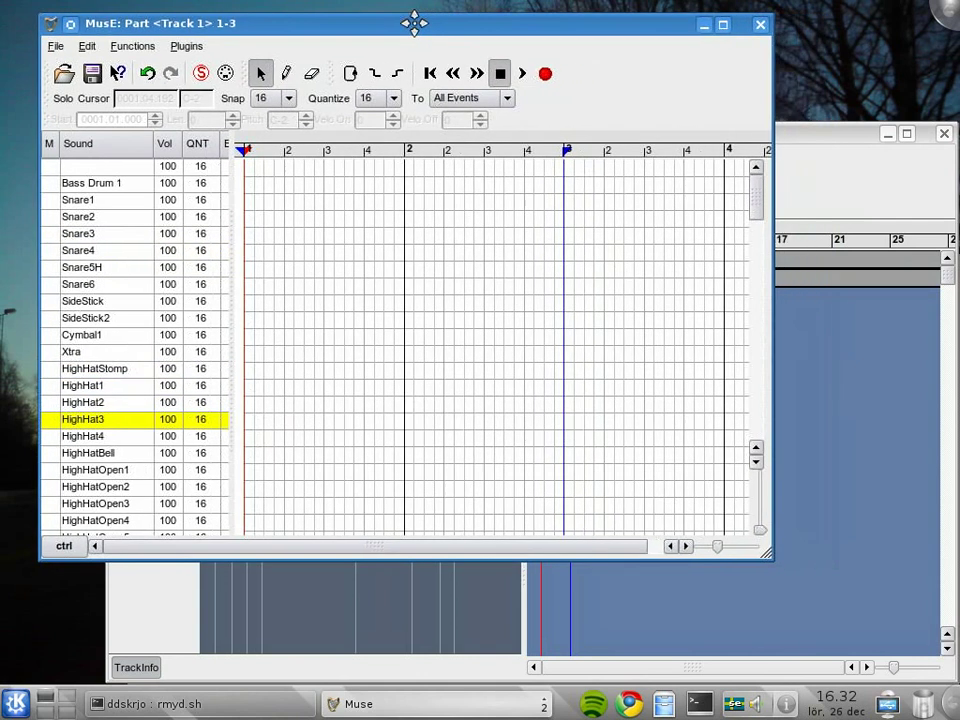
left_click(825, 140)
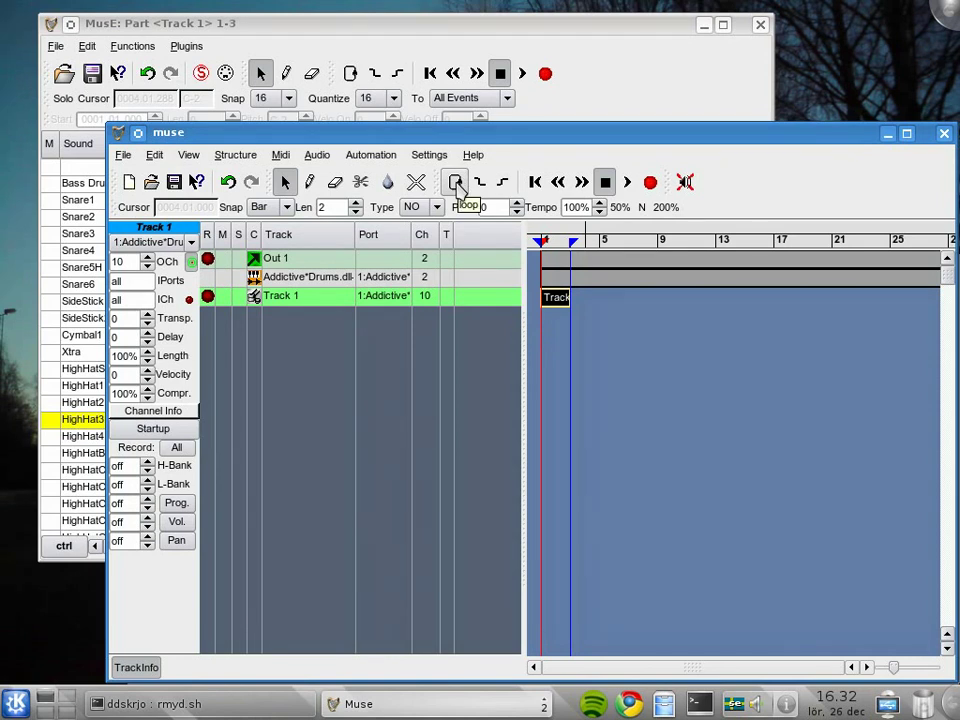
Enable looping, start playback, and bring the drum editor back in front.
left_click(457, 187)
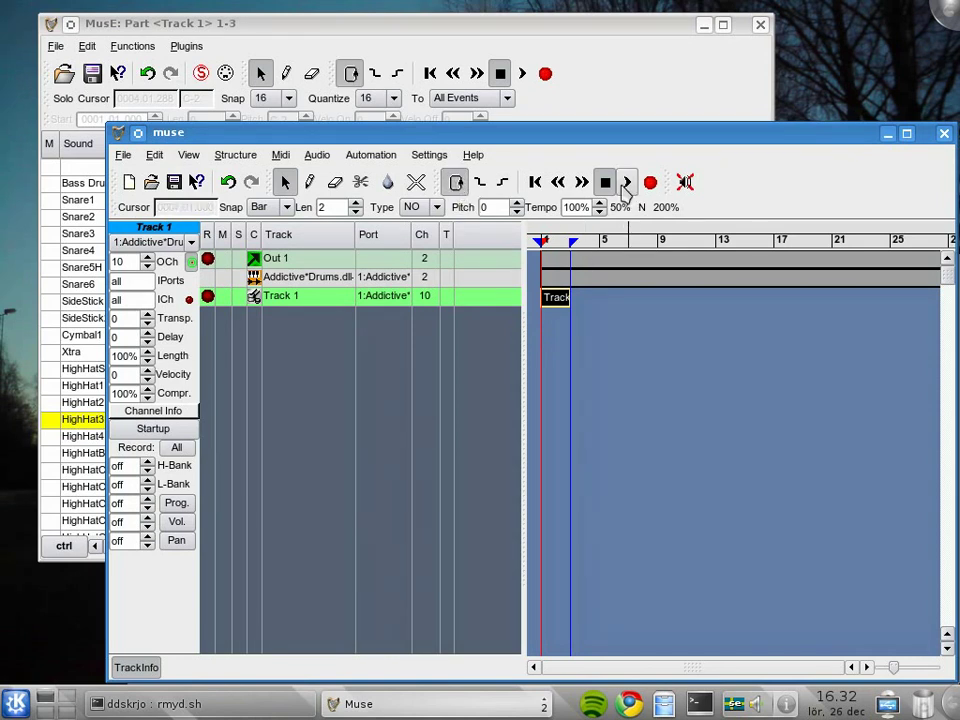
left_click(628, 187)
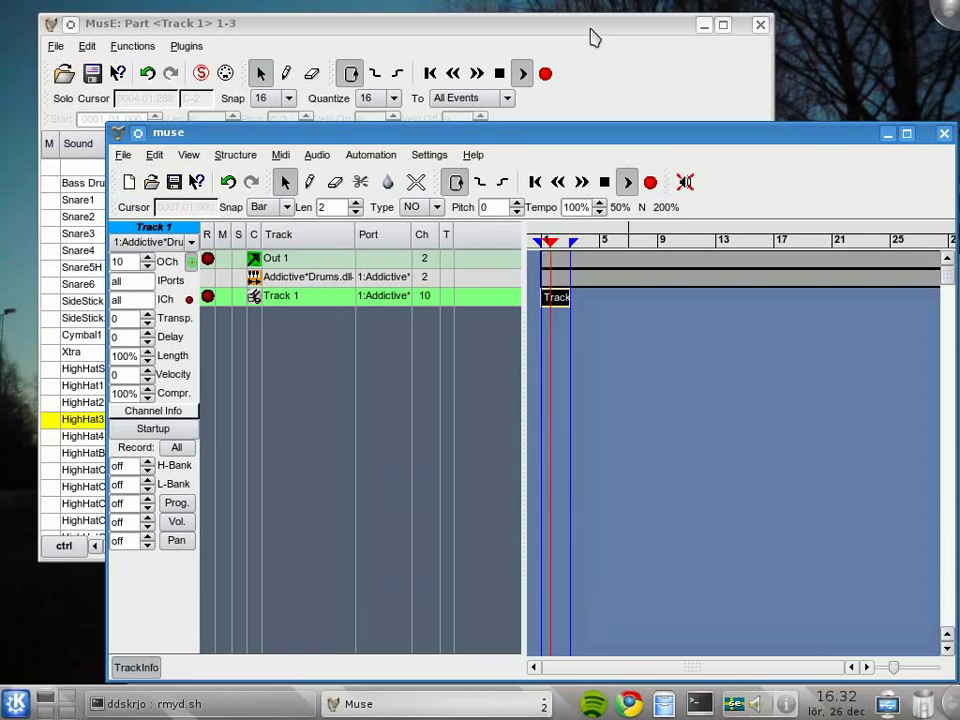
left_click(607, 50)
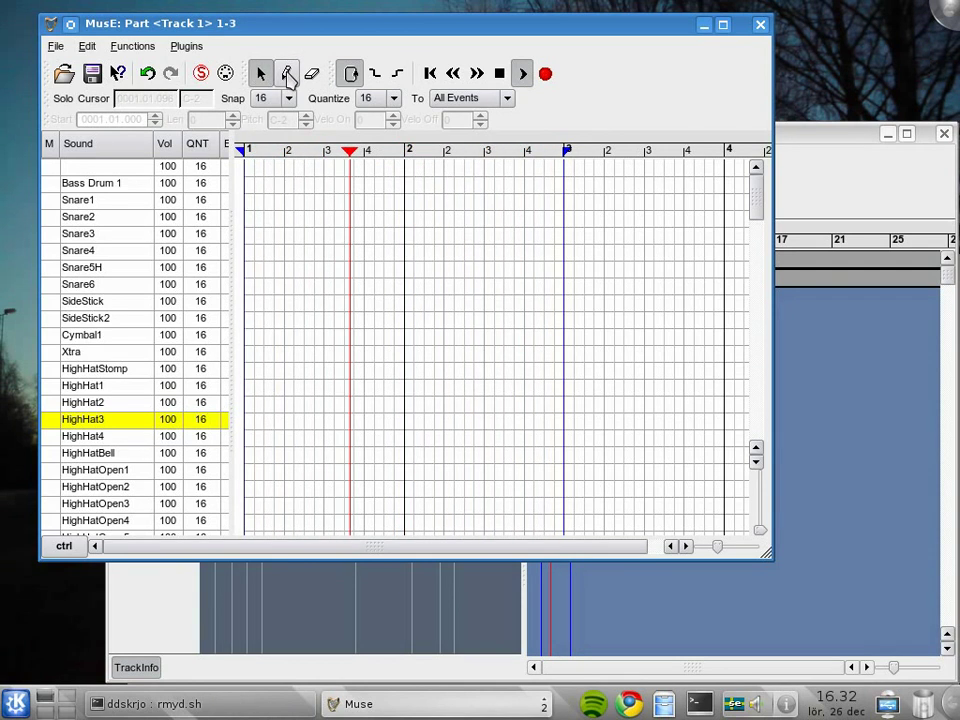
Draw Bass Drum 1 on each bar's downbeat and Snare2 on beat 3 of both bars.
left_click(288, 75)
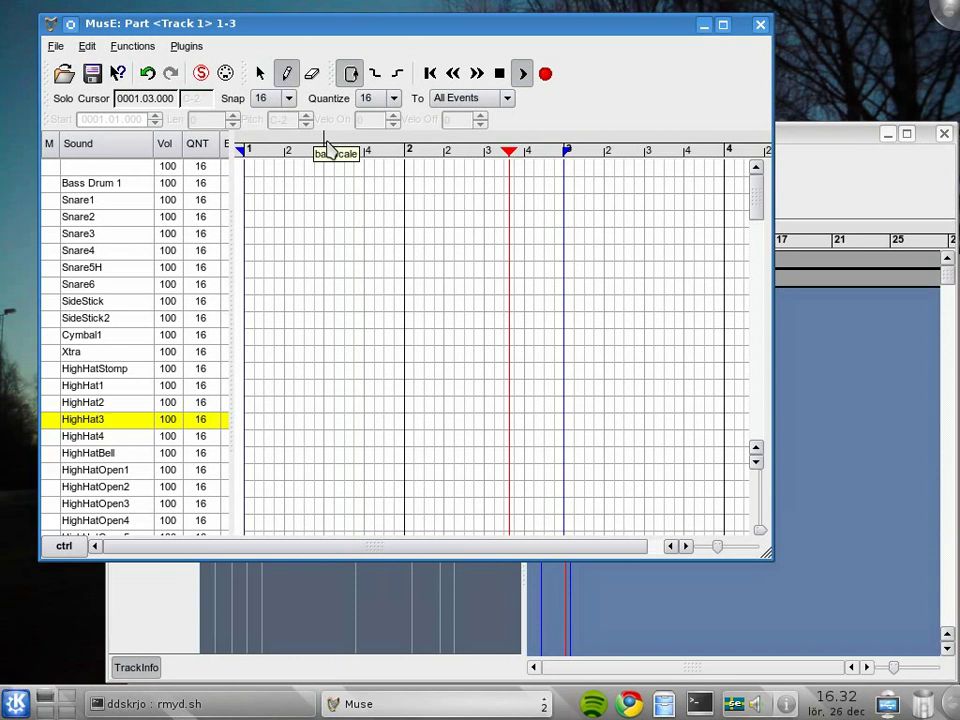
left_click(244, 184)
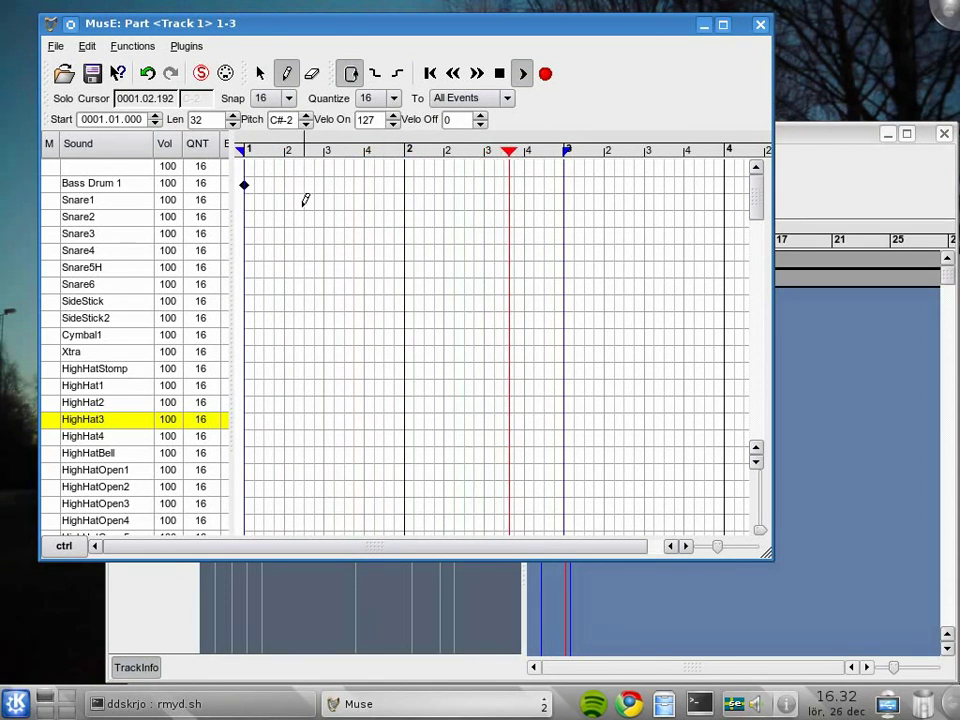
left_click(404, 184)
left_click(323, 218)
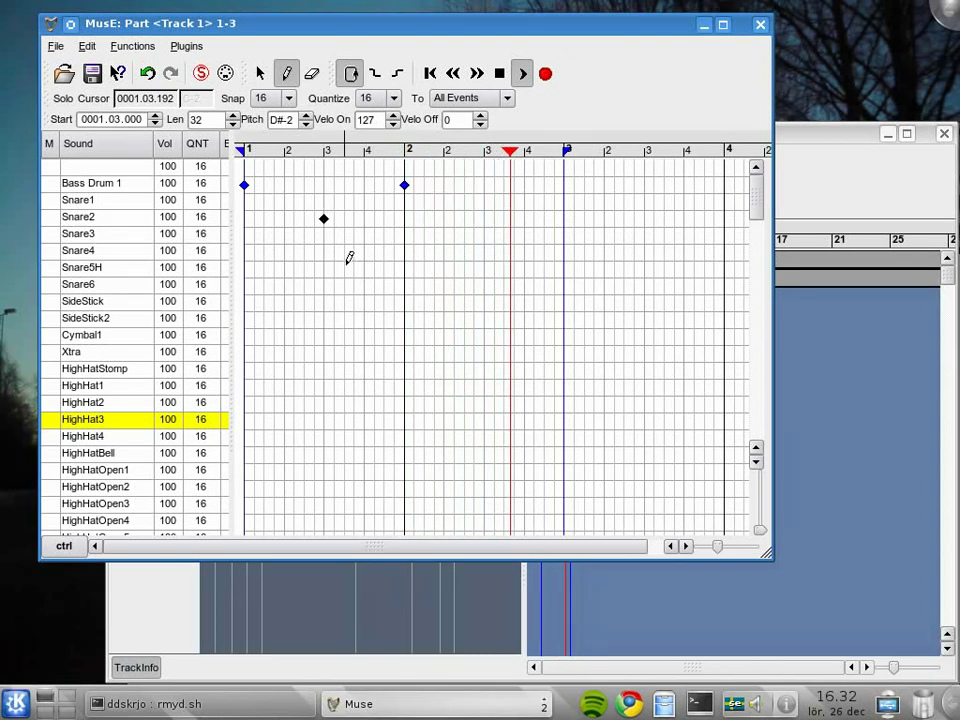
left_click(485, 218)
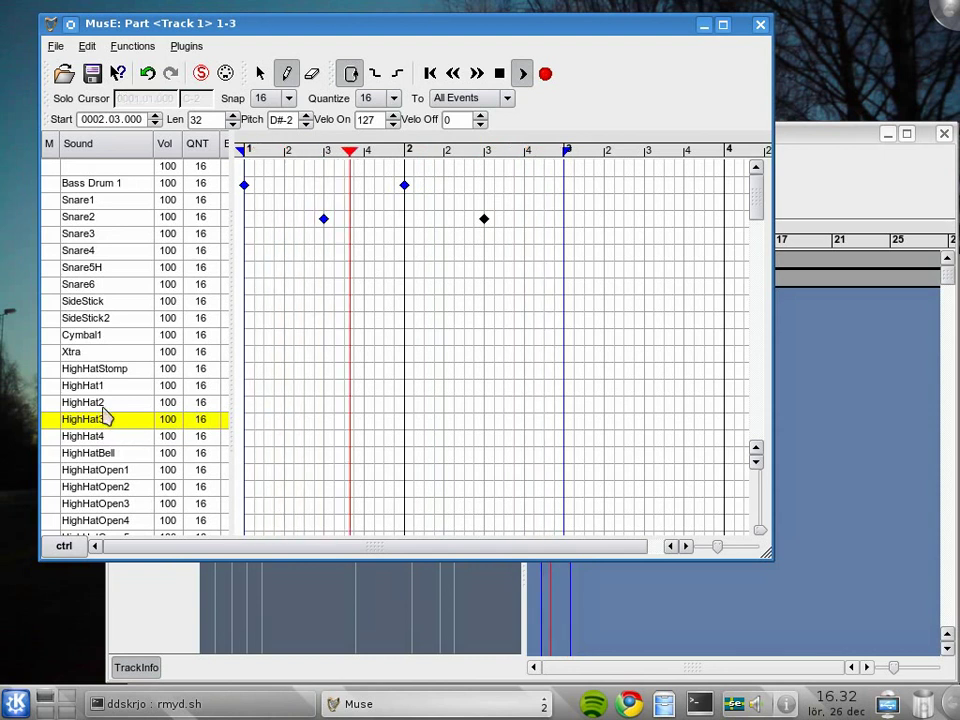
Place HighHat1 hits on all eight beats across both bars, then stop playback.
left_click(110, 388)
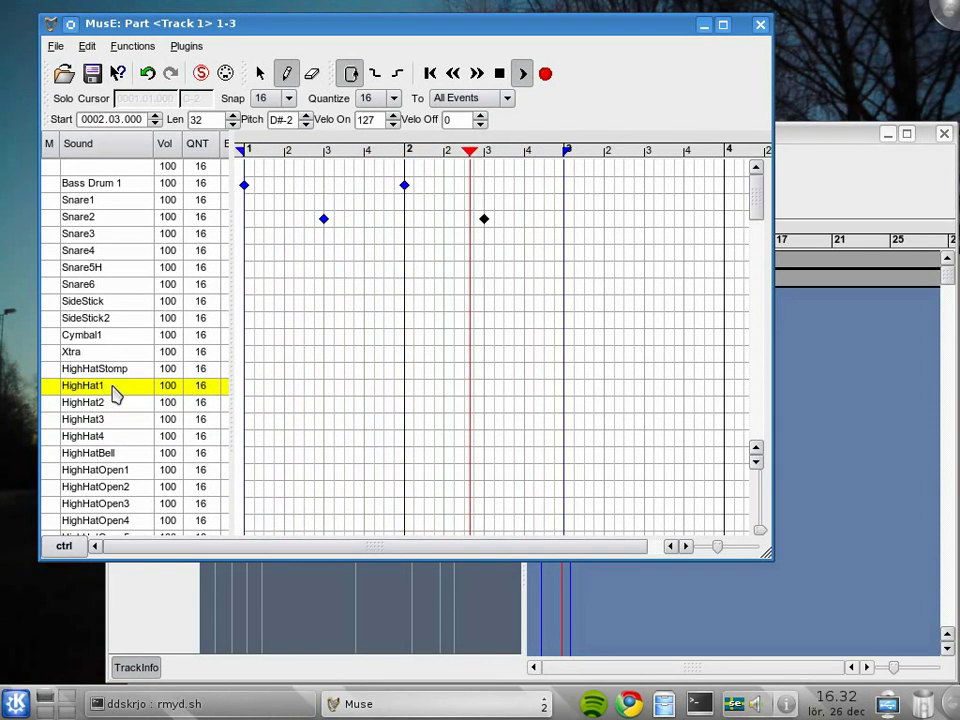
left_click(246, 386)
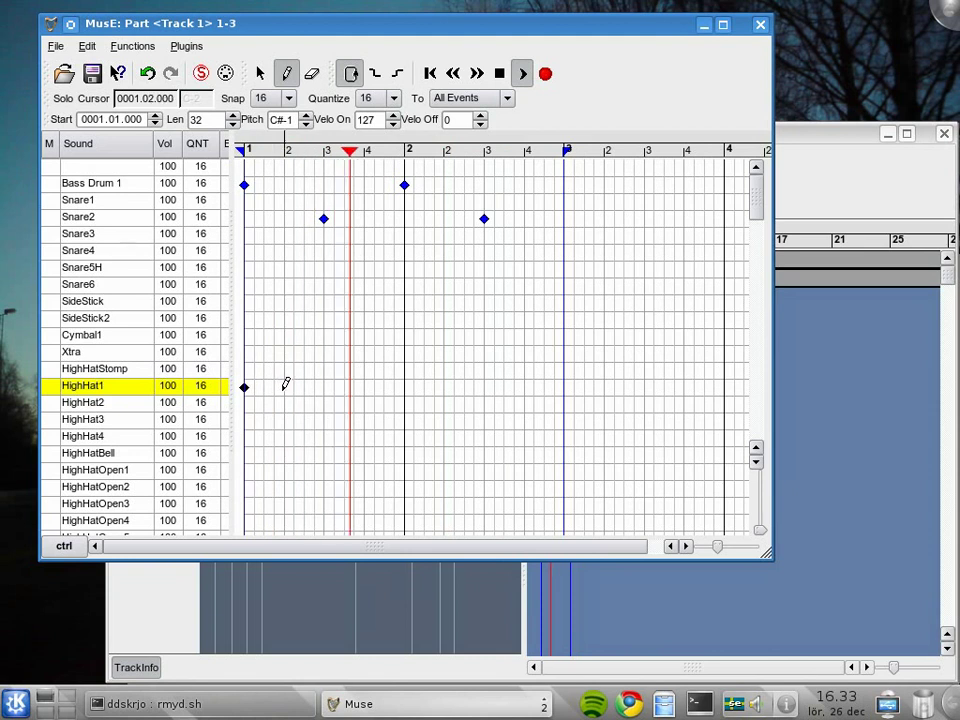
left_click(285, 387)
left_click(324, 387)
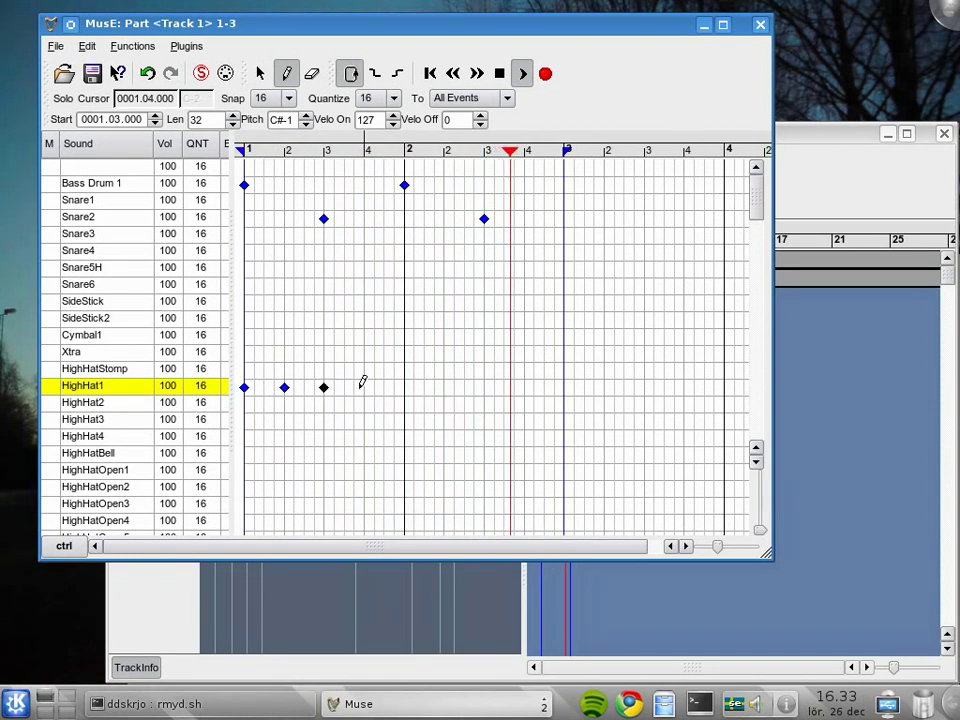
left_click(364, 387)
left_click(404, 387)
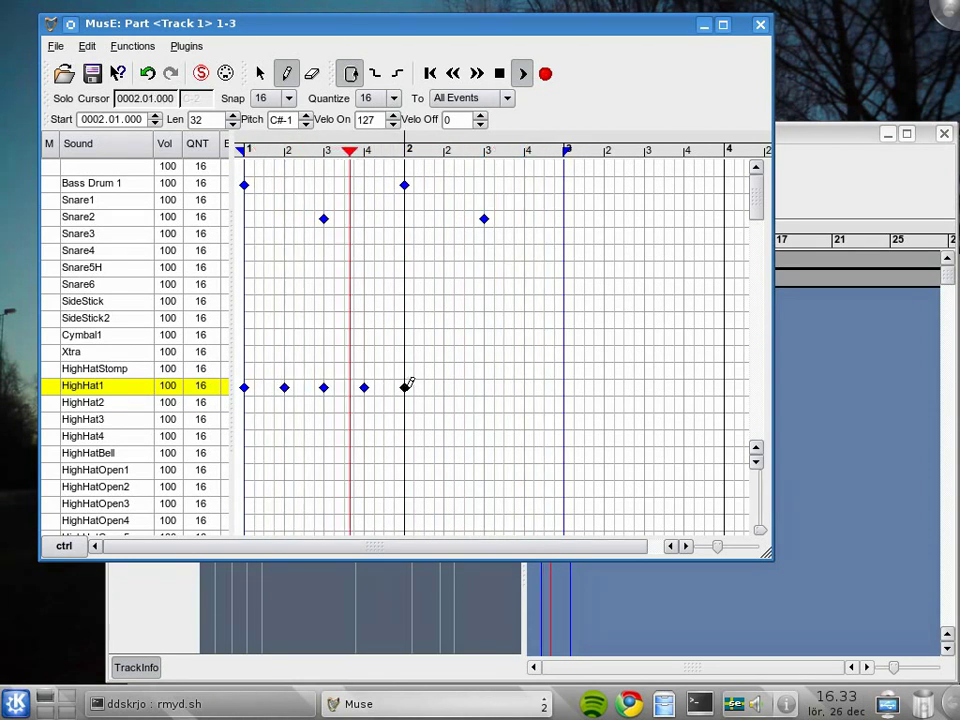
left_click(444, 387)
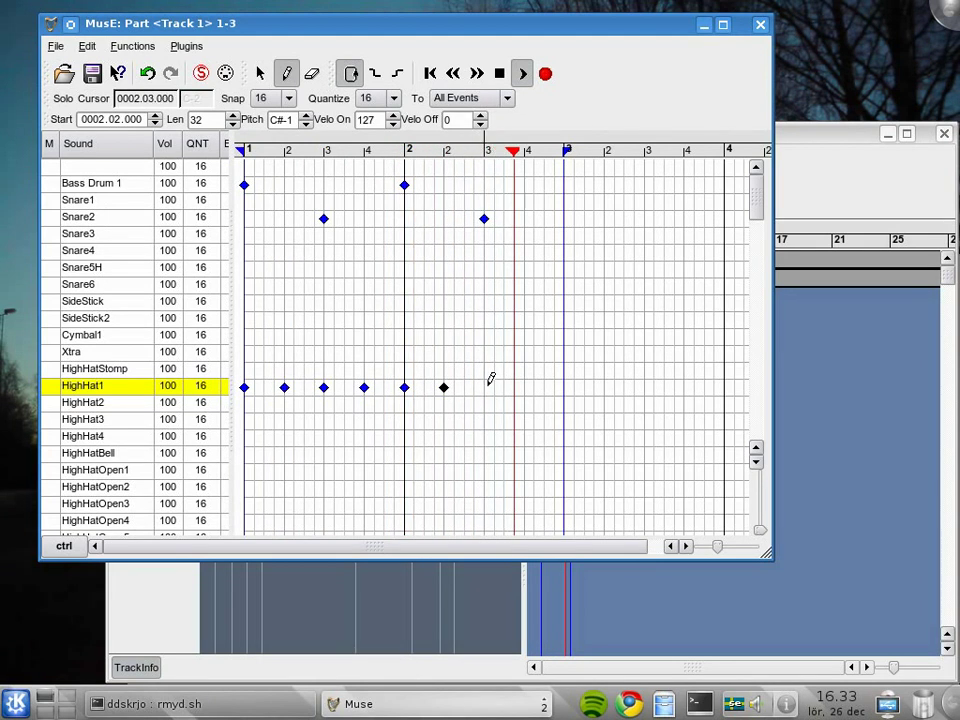
left_click(486, 387)
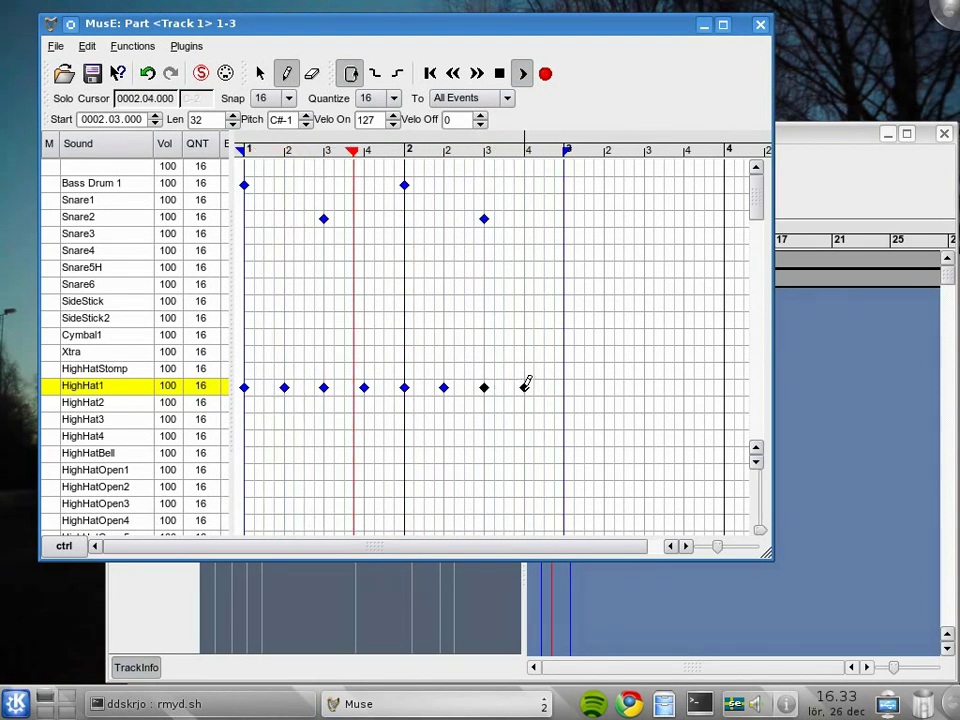
left_click(524, 387)
key("space")
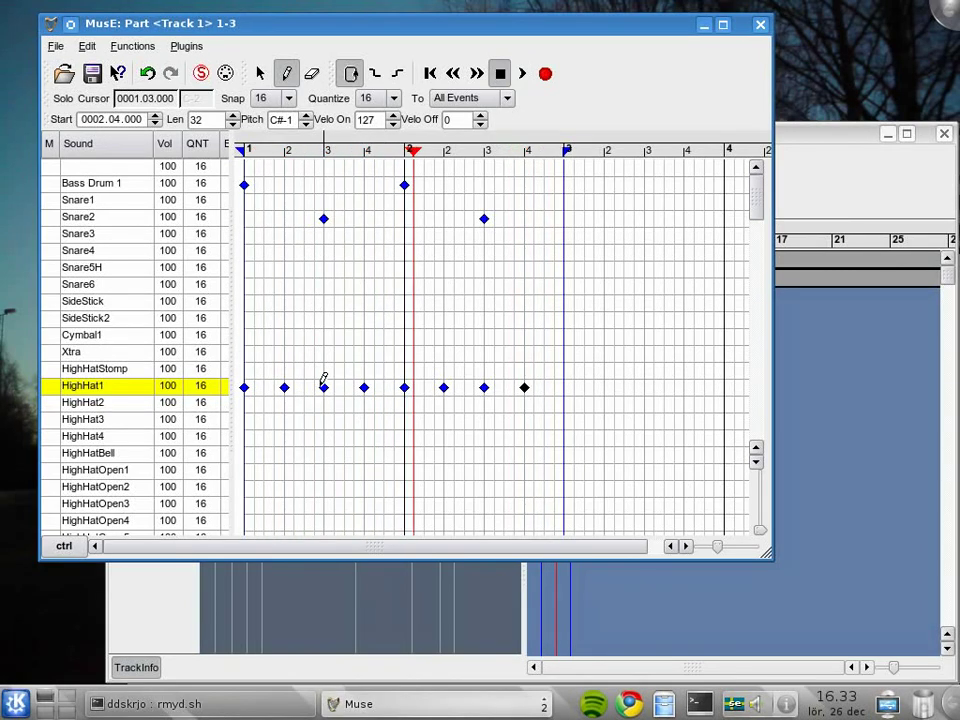
Select the eight HighHat1 notes, enlarge the editor, then play and stop the pattern.
left_click(260, 73)
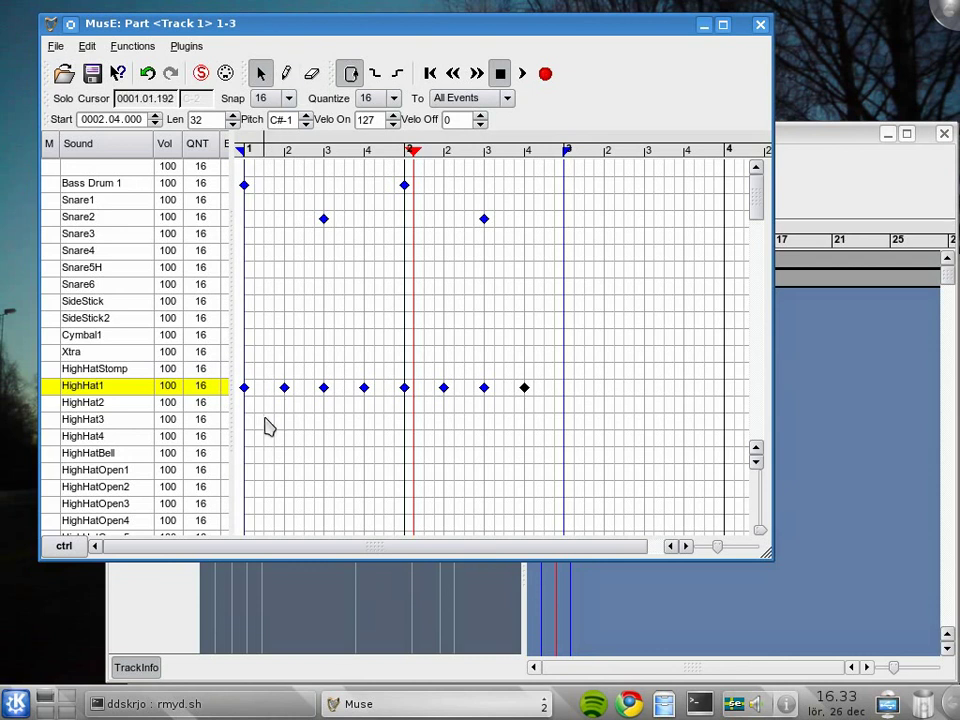
left_click_drag(246, 392, 554, 398)
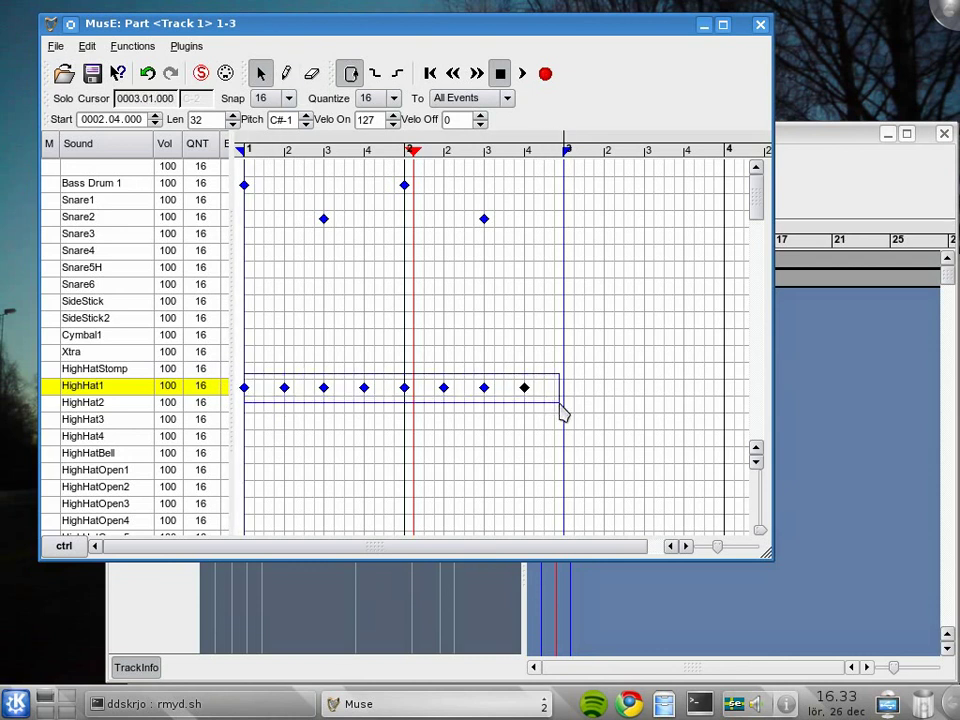
left_click_drag(559, 403, 564, 450)
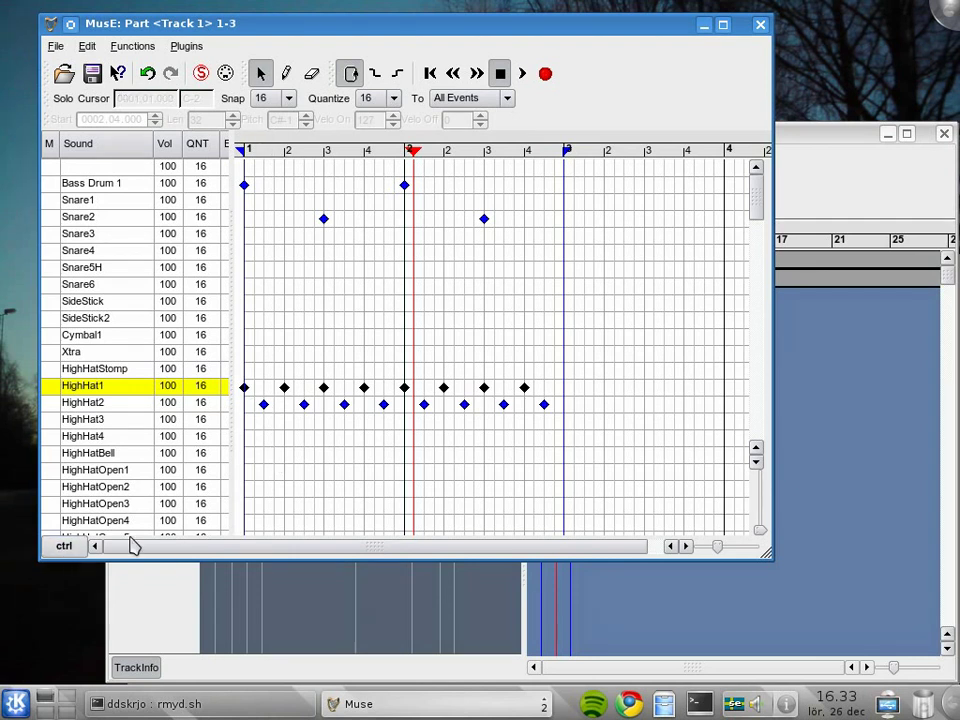
left_click_drag(768, 553, 778, 634)
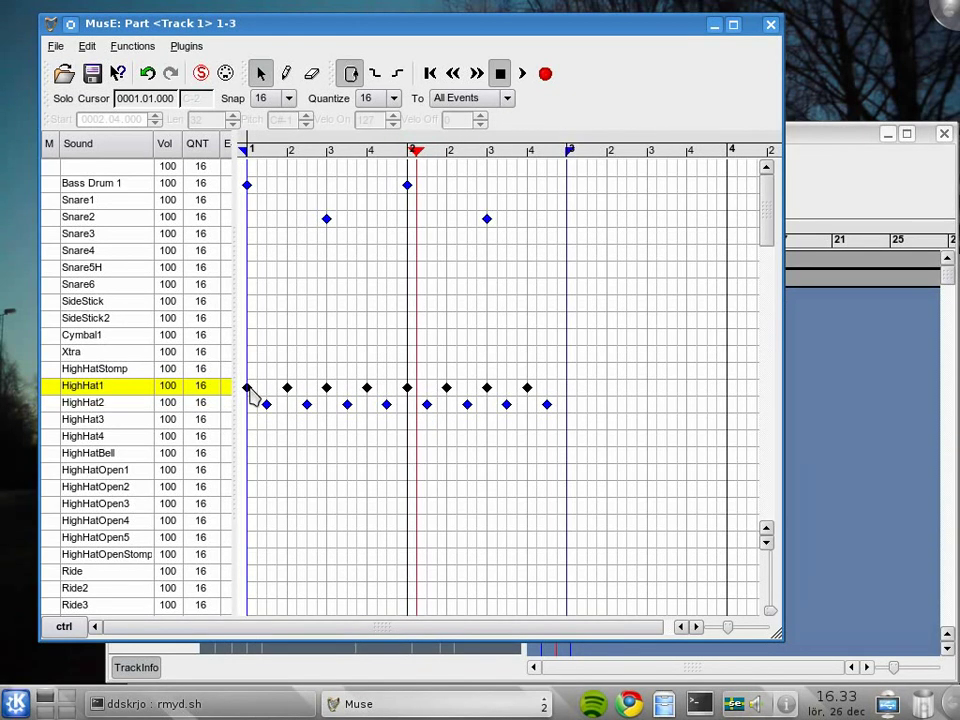
key("space")
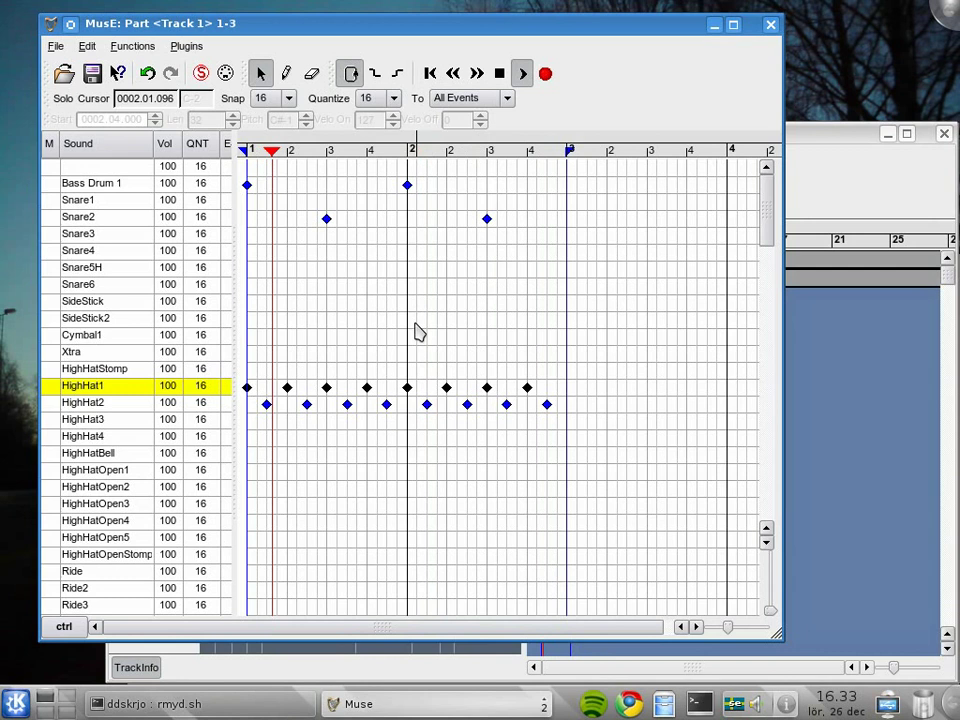
key("space")
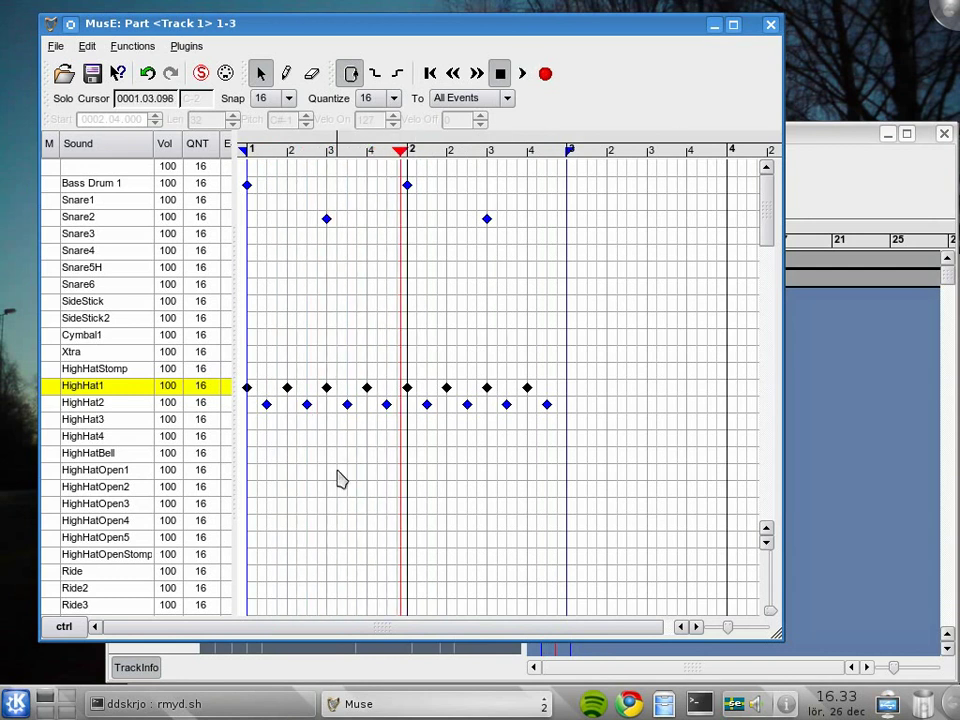
Add a taller Velocity lane below the drum grid showing the HighHat2 notes' velocities.
left_click(64, 627)
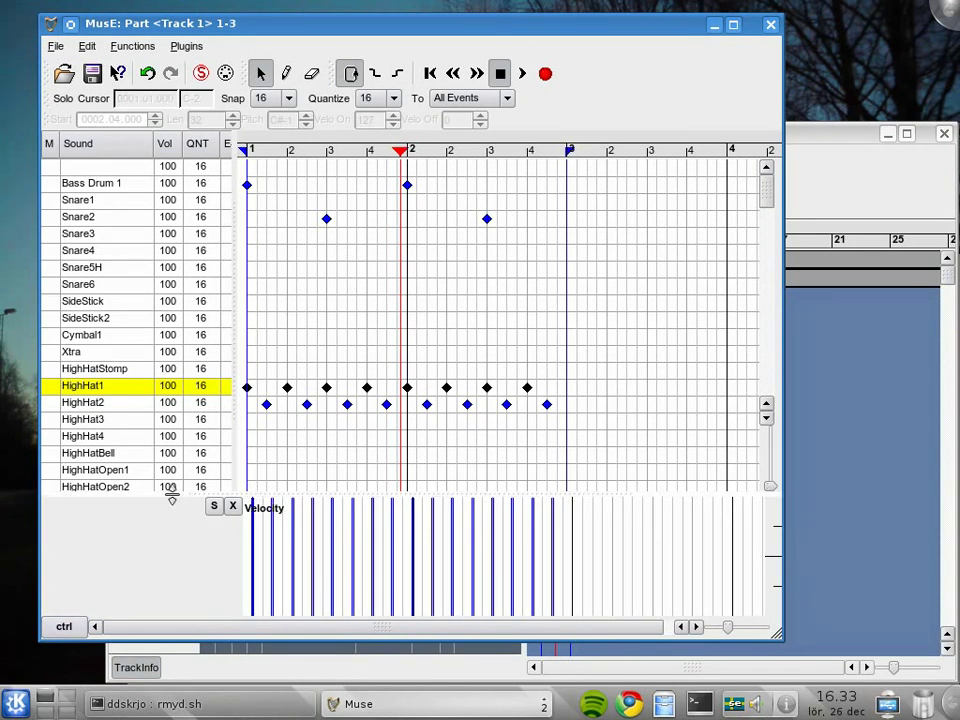
left_click_drag(171, 491, 174, 479)
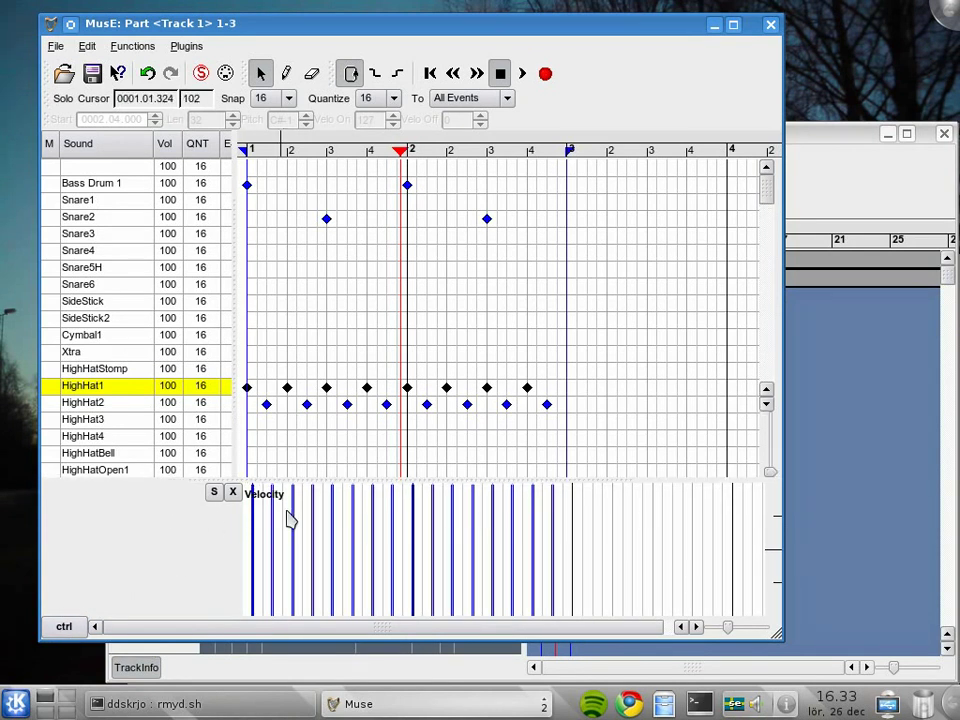
left_click(215, 494)
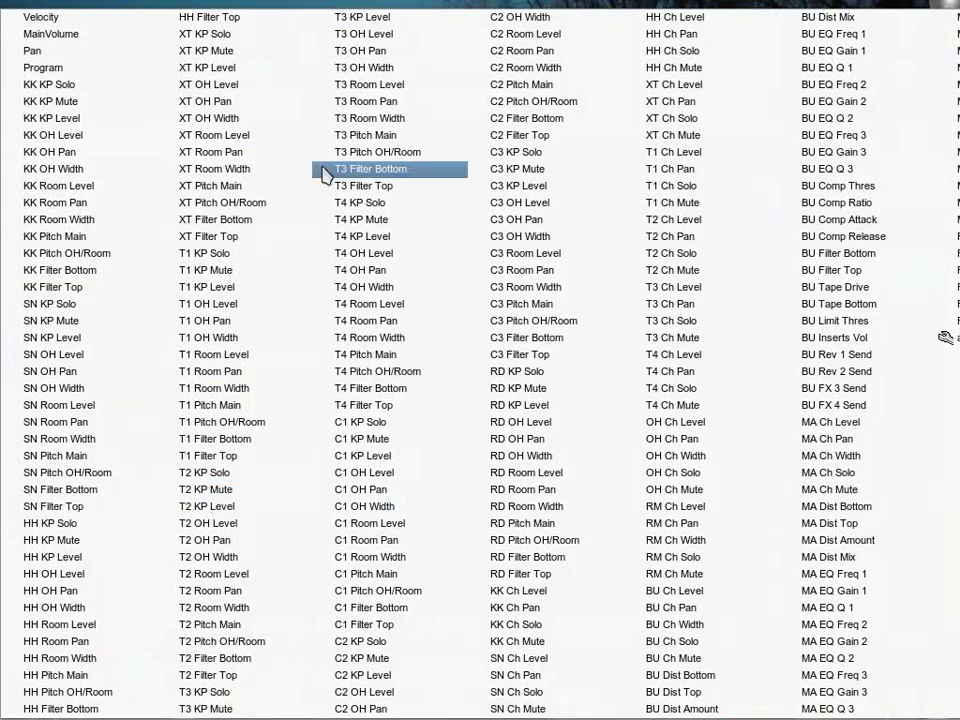
left_click(436, 358)
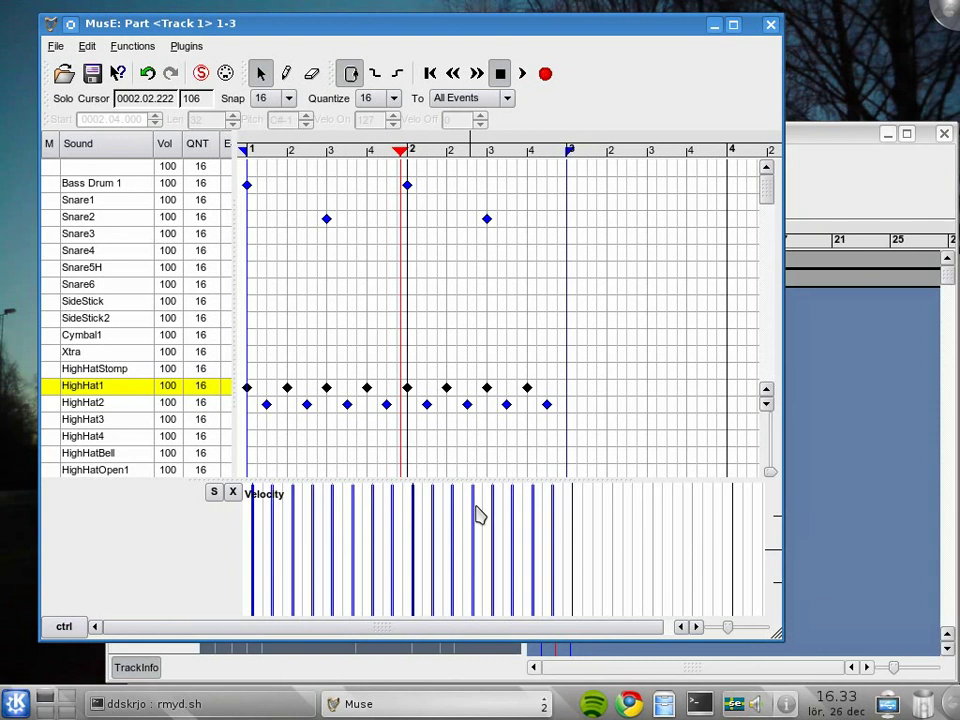
left_click(91, 404)
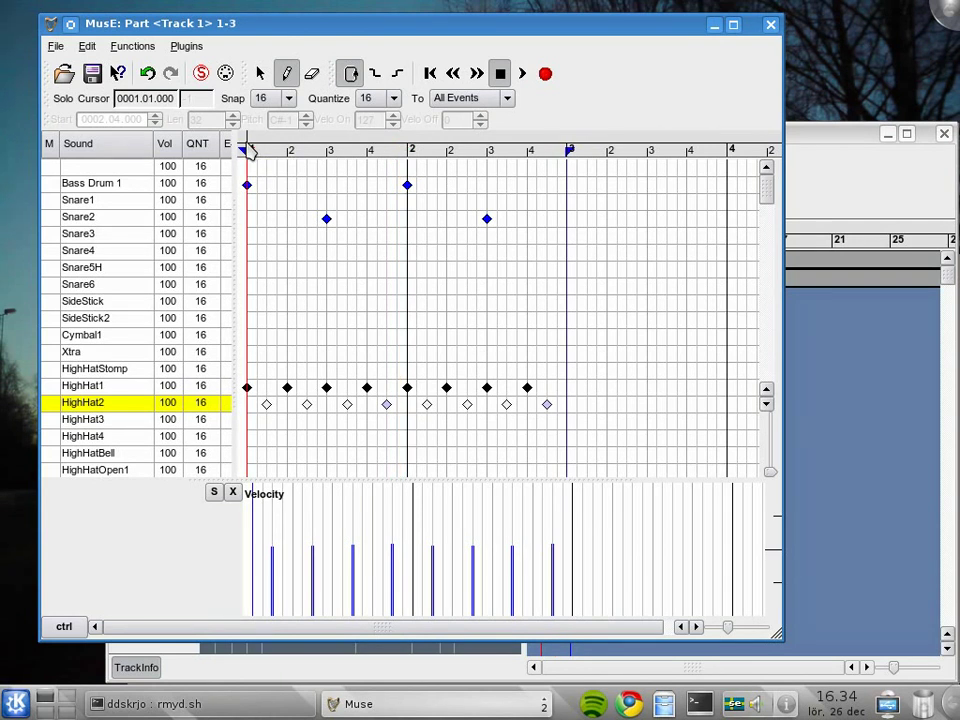
Start looped playback to hear the softened HighHat2 off-beats.
key("space")
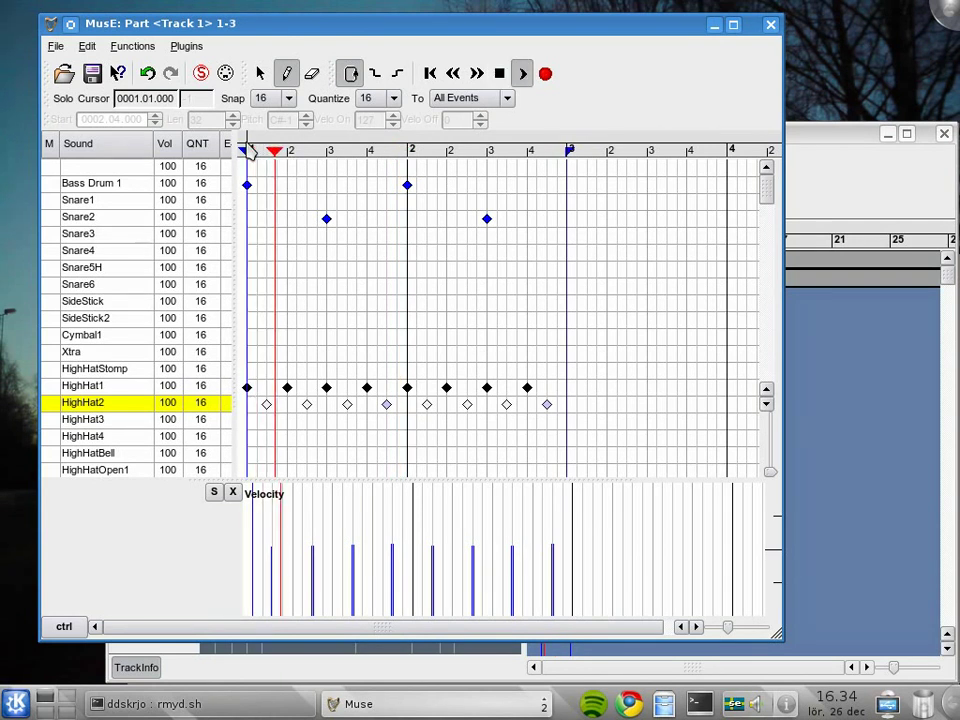
Add a Snare2 hit at bar 1 beat 4 and kicks at bar 2 beats 4 and 2.5.
left_click(391, 214)
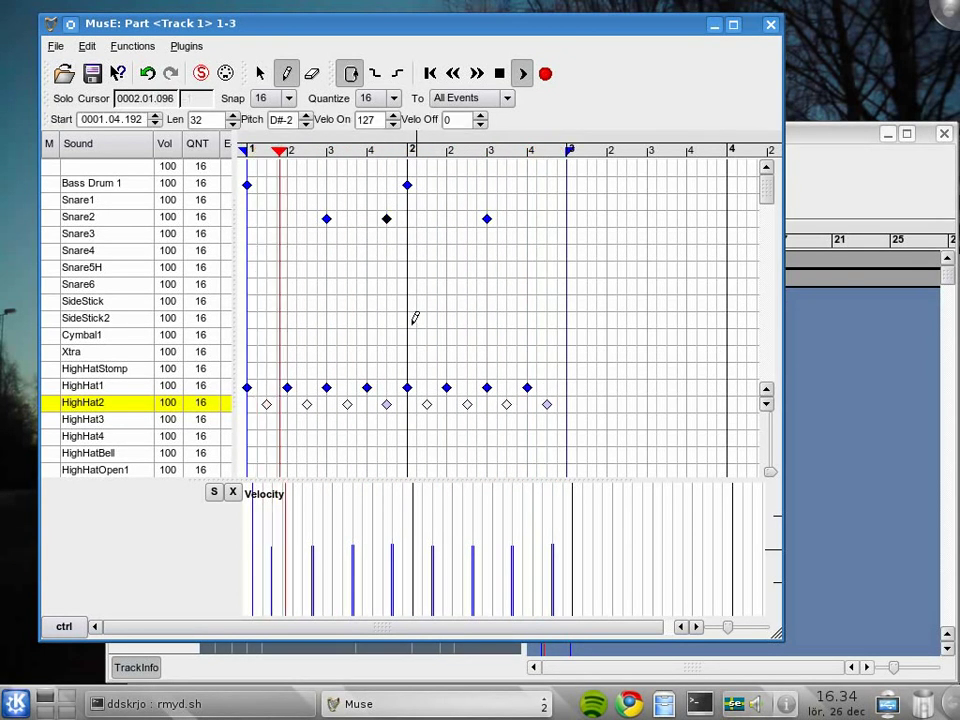
left_click(547, 185)
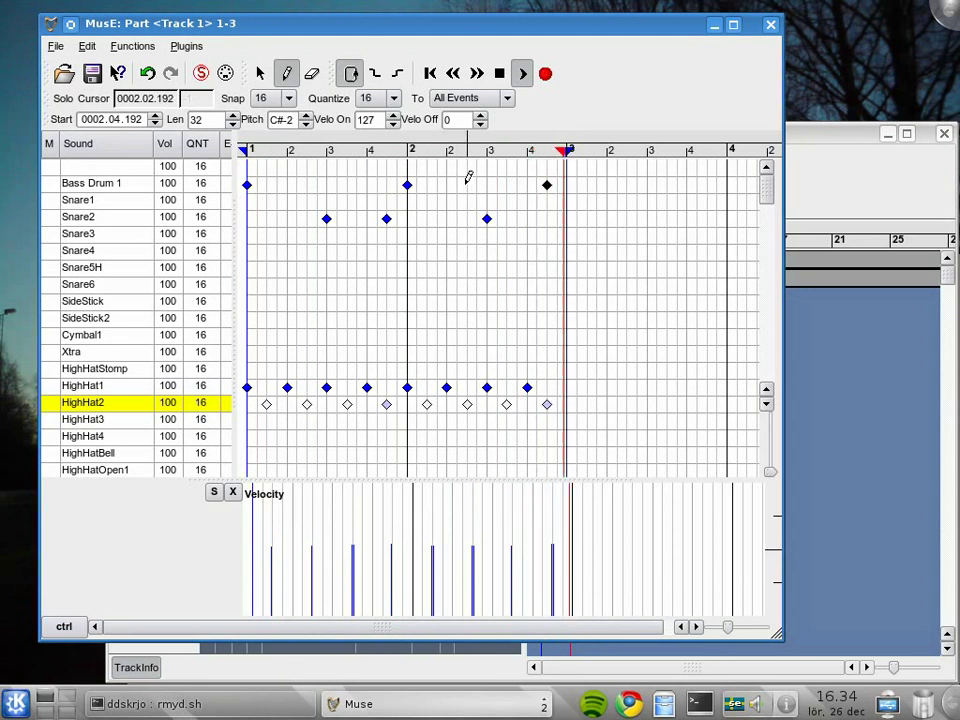
left_click(467, 184)
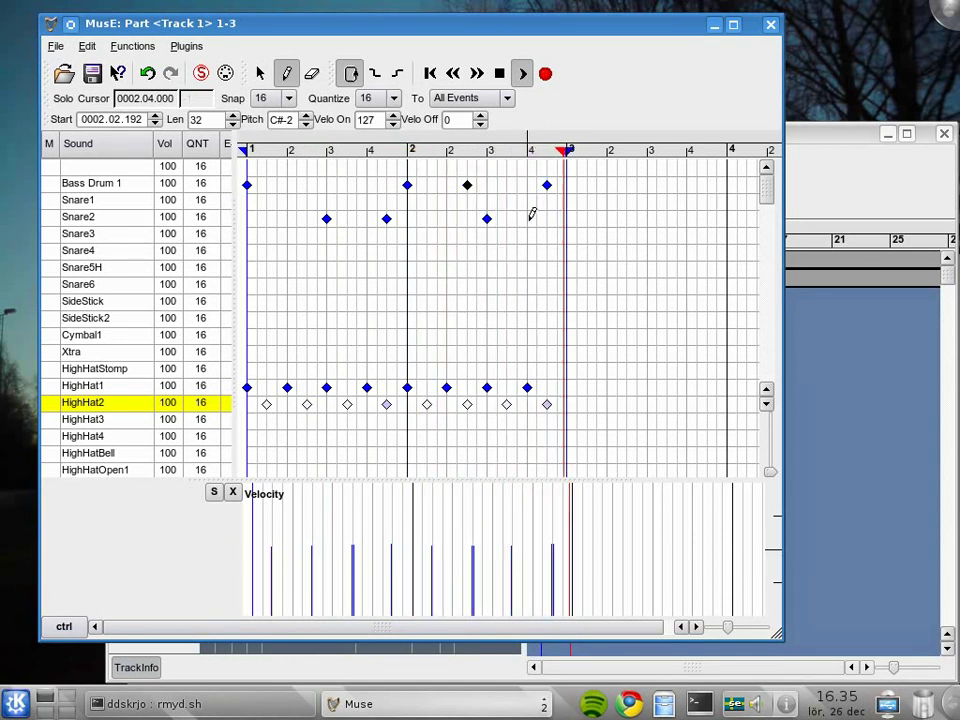
Draw a four-note Snare2 sixteenth roll starting at bar 2 beat 4.
left_click(531, 218)
left_click(537, 218)
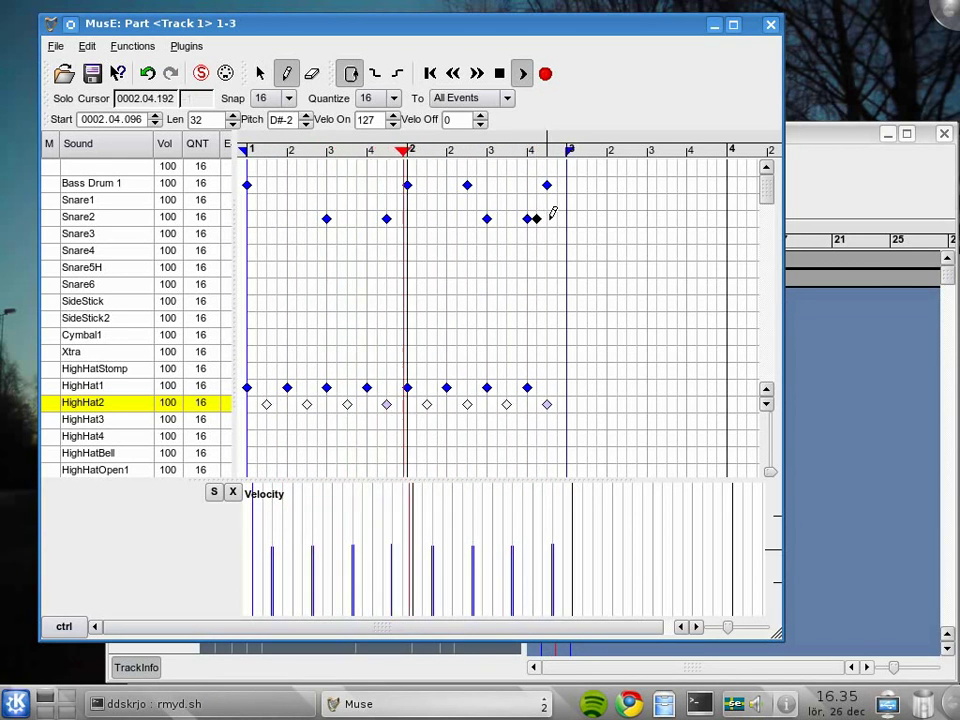
left_click(547, 218)
left_click(557, 218)
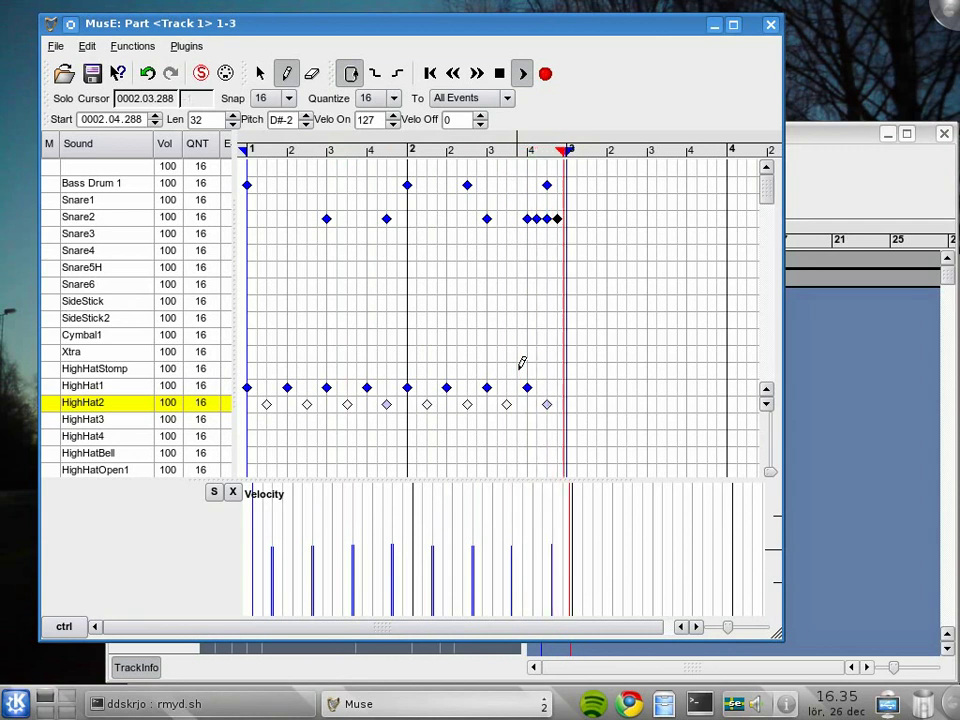
Lower the Snare2 roll velocities, dropping the last hit to 33, and stop playback.
left_click(101, 220)
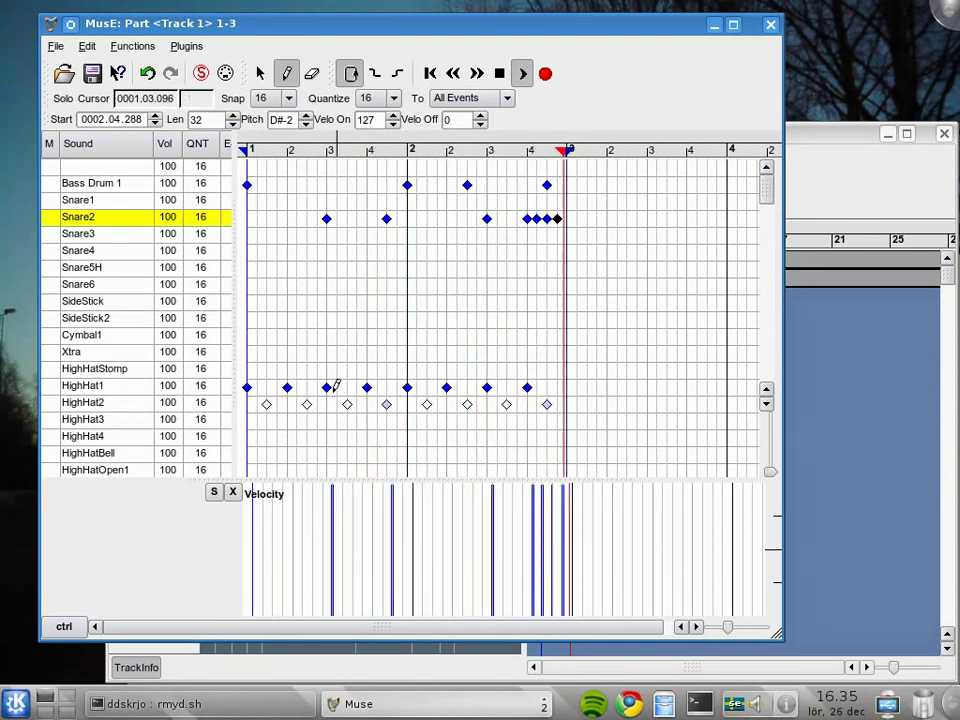
left_click(542, 526)
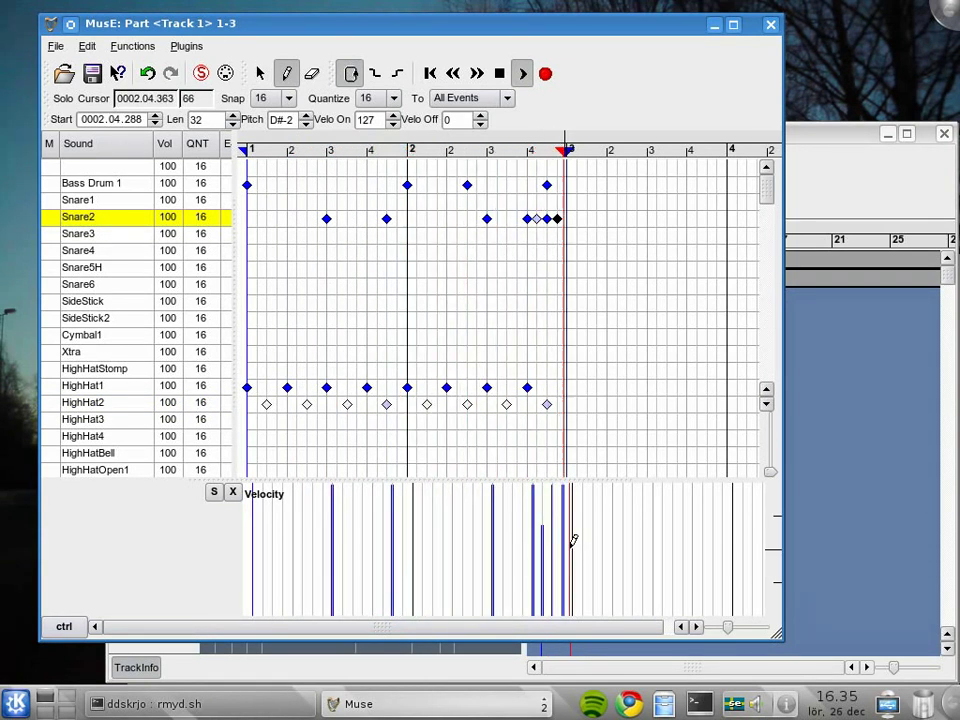
left_click(568, 542)
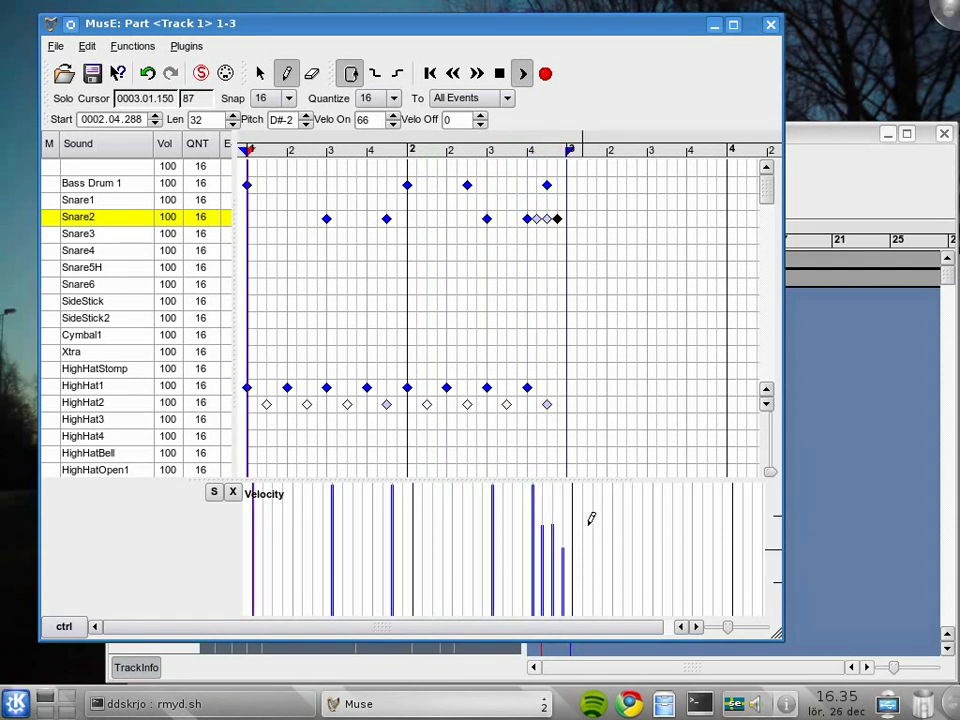
mouse_move(553, 525)
left_mouse_down()
mouse_move(536, 515)
mouse_move(542, 562)
left_mouse_up()
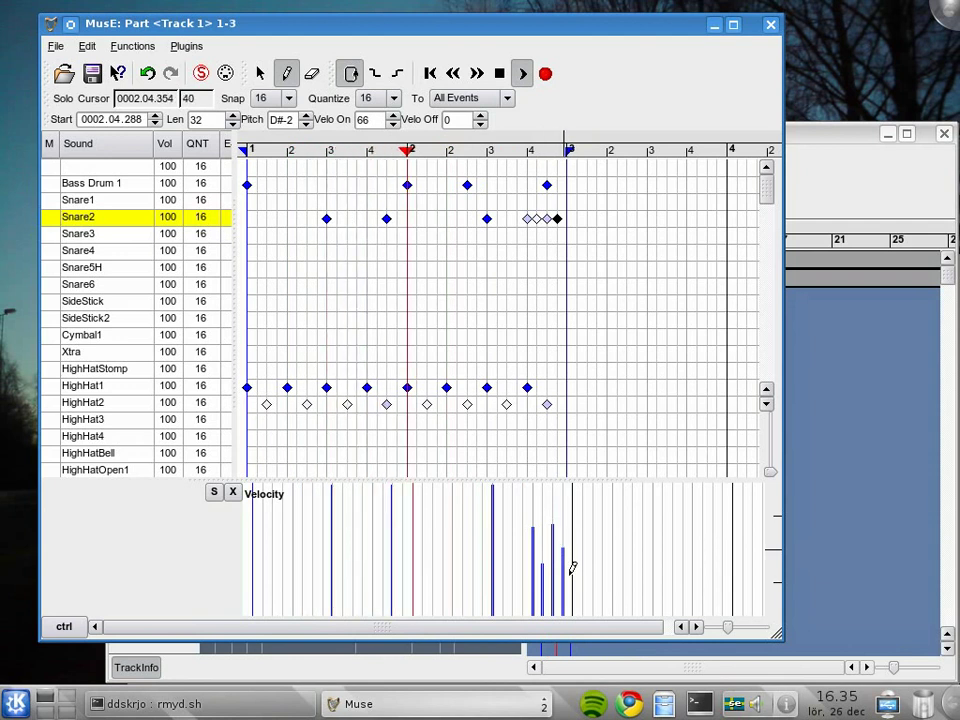
left_click_drag(566, 571, 574, 563)
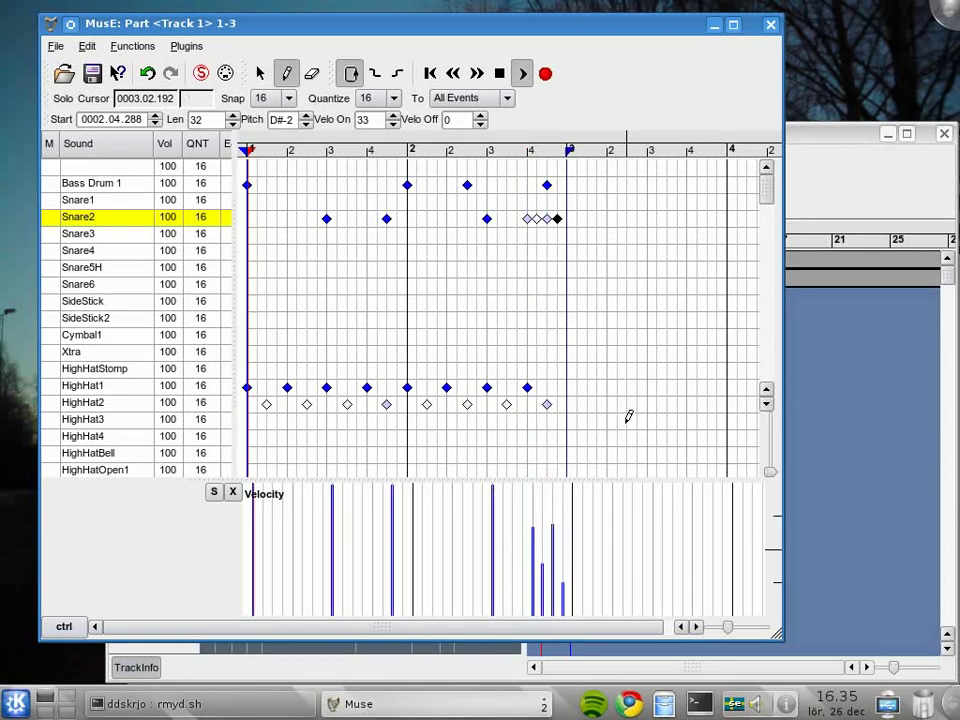
key("space")
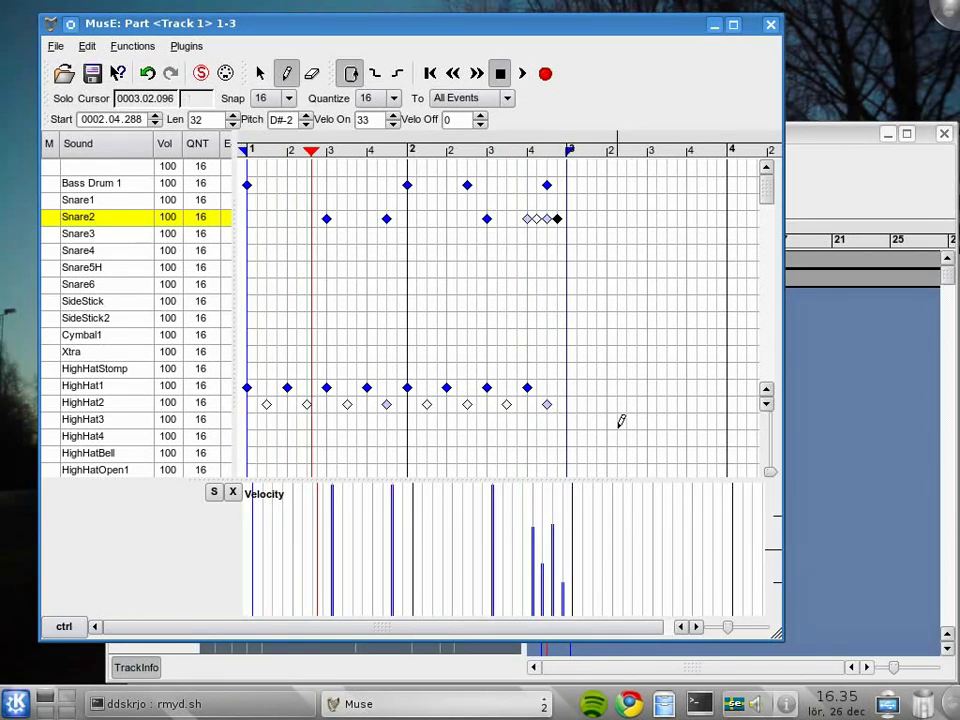